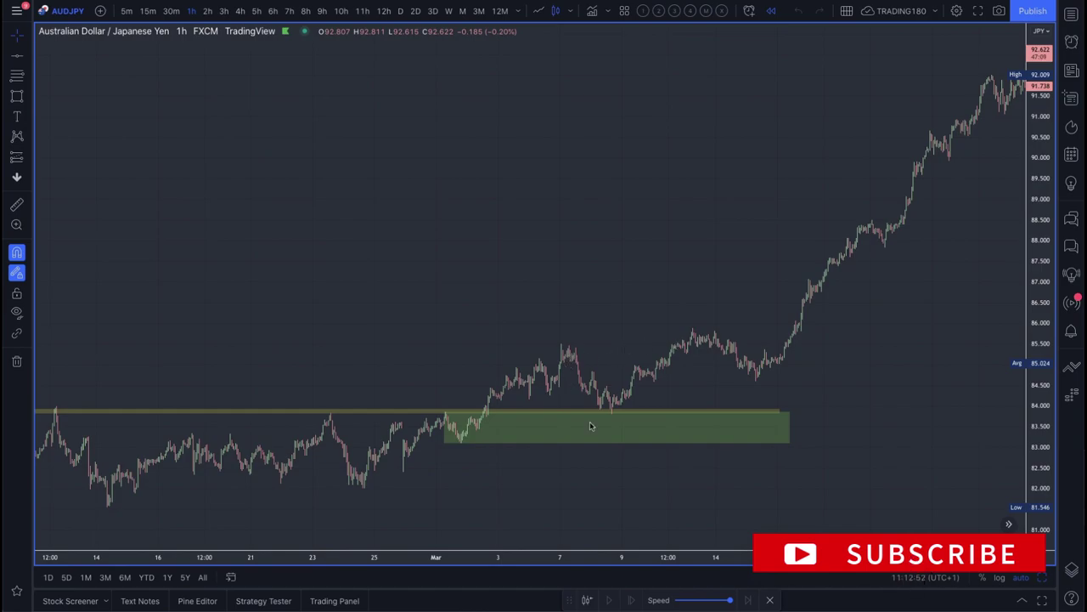
Circle the bars atop the green demand zone with a yellow freehand brush stroke.
left_click(29, 98)
left_click(56, 99)
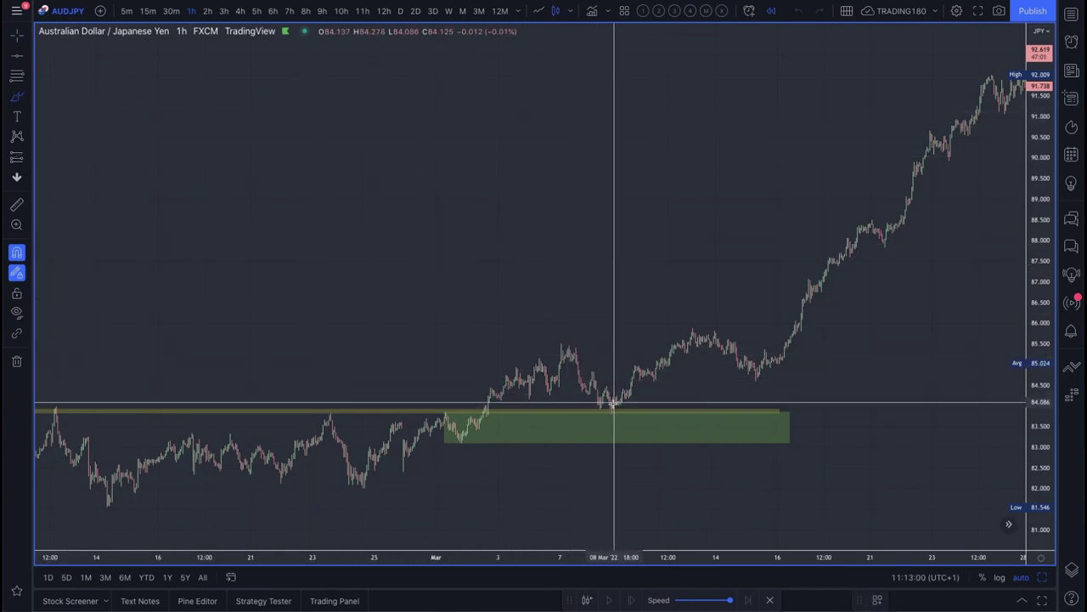
mouse_move(609, 400)
left_mouse_down()
mouse_move(608, 437)
mouse_move(625, 407)
mouse_move(615, 399)
mouse_move(716, 328)
mouse_move(718, 349)
left_mouse_up()
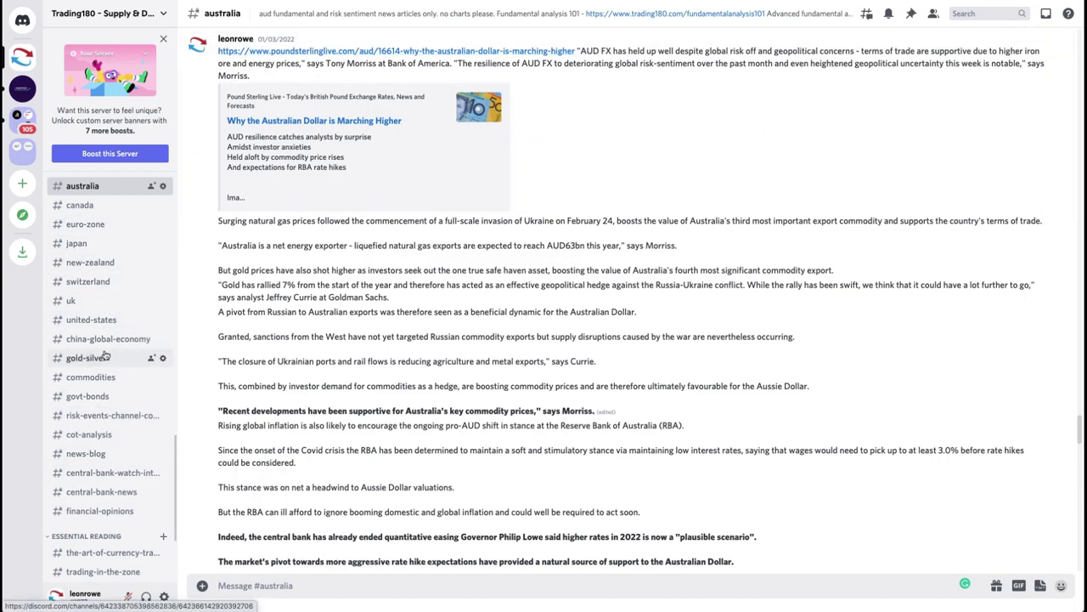
scroll(106, 357, "down", 10)
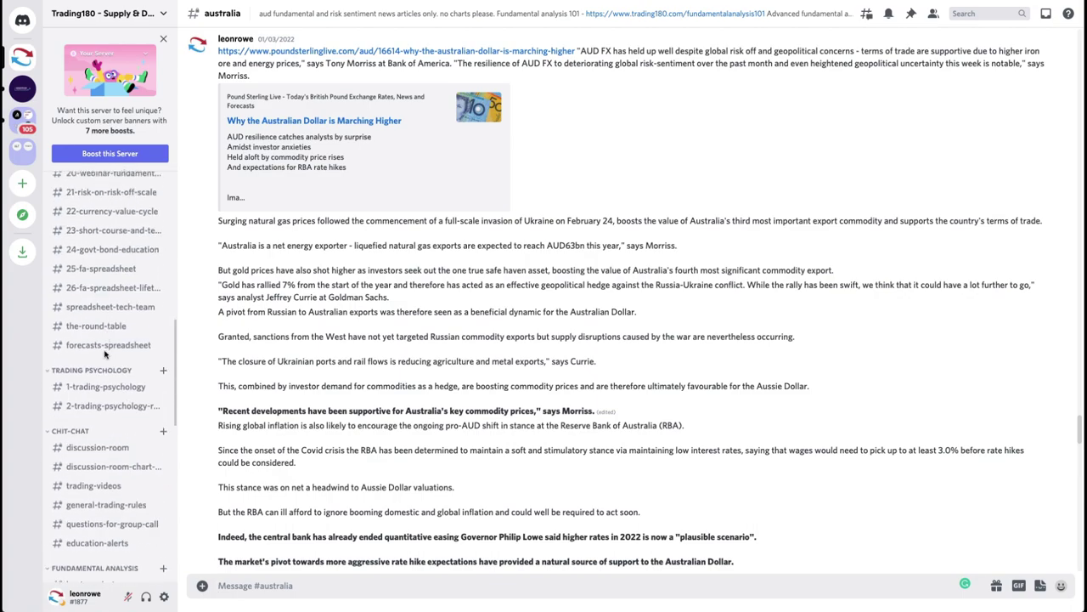
scroll(105, 354, "up", 4)
scroll(105, 354, "down", 1)
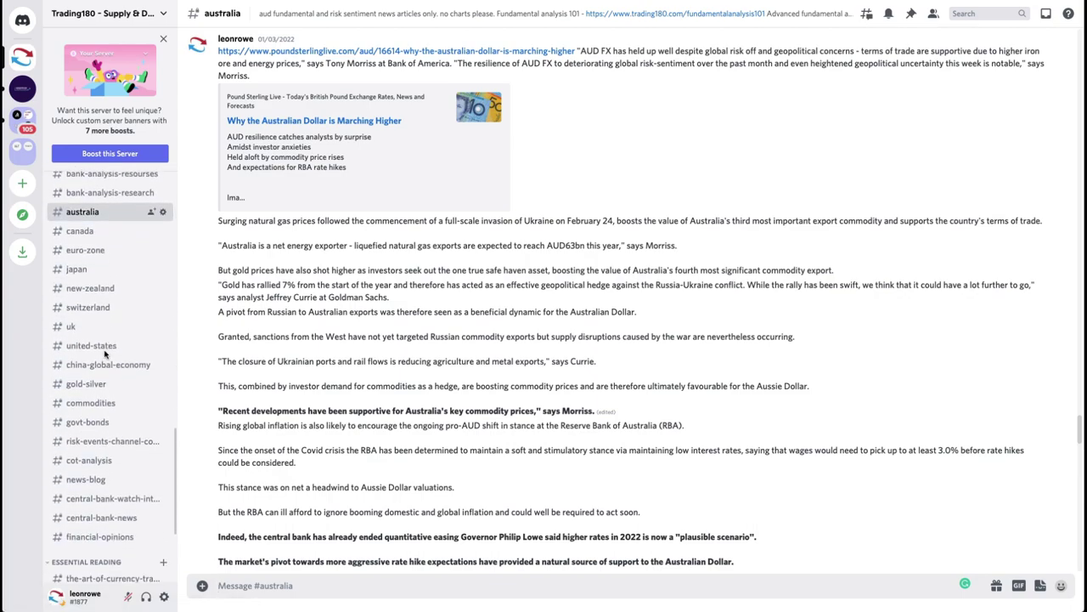
scroll(105, 252, "up", 2)
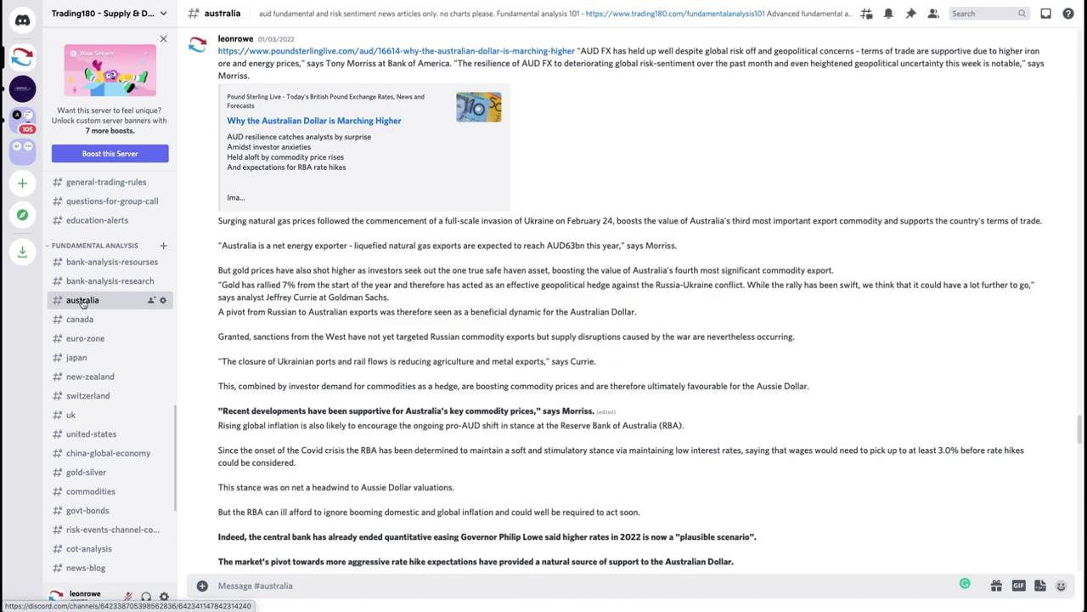
scroll(327, 331, "up", 15)
scroll(337, 331, "up", 5)
scroll(337, 332, "down", 15)
scroll(337, 331, "down", 5)
scroll(337, 332, "up", 4)
scroll(337, 331, "down", 2)
scroll(338, 331, "down", 1)
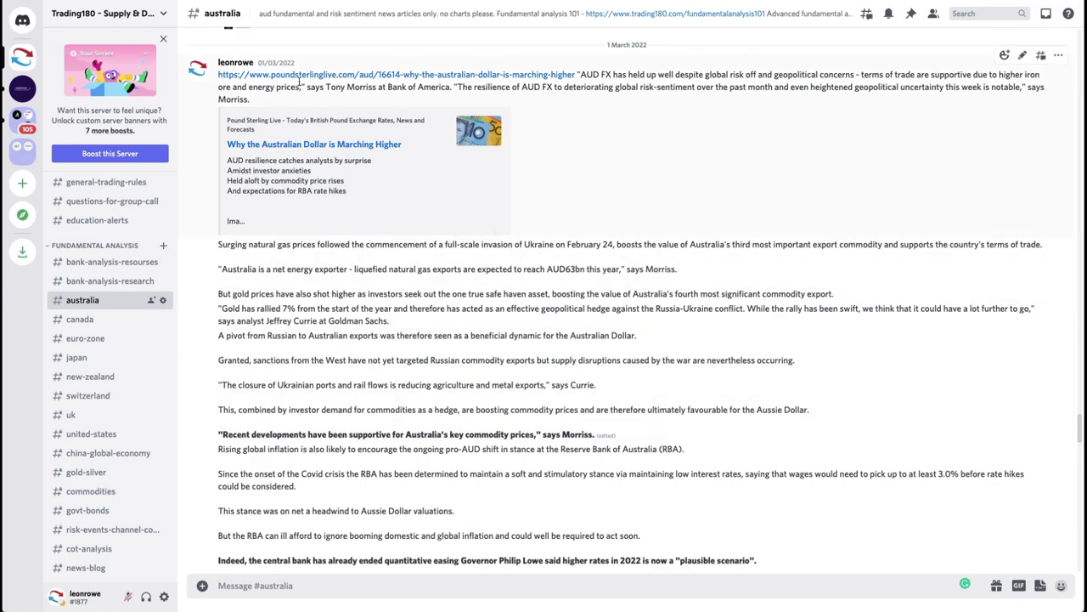
scroll(366, 87, "down", 1)
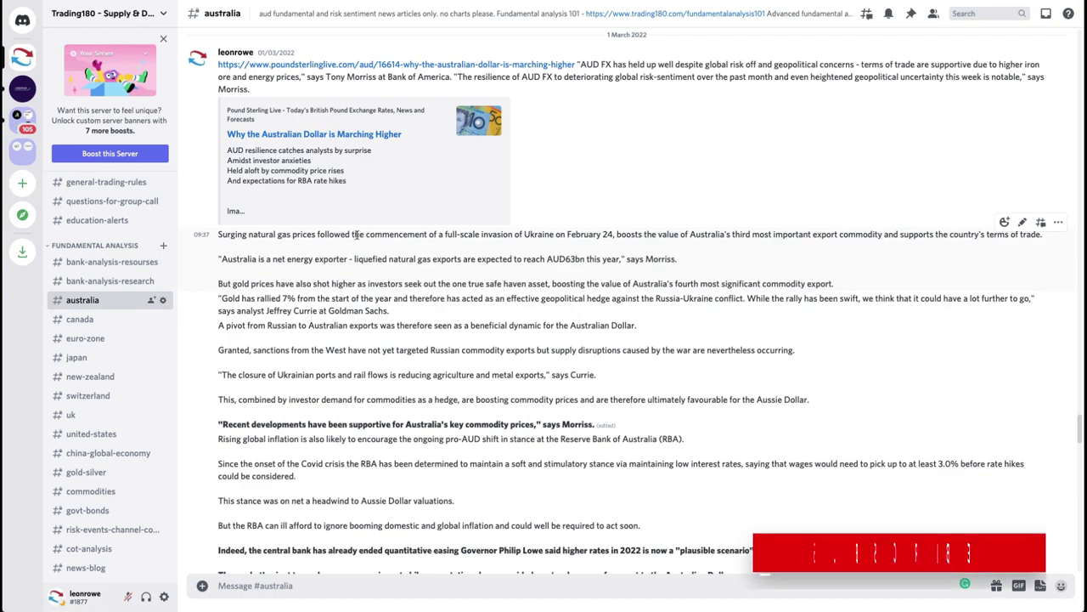
Highlight the lines on Ukraine, the third export commodity and energy exports, ending on 'Recent developments'.
left_click_drag(352, 235, 977, 245)
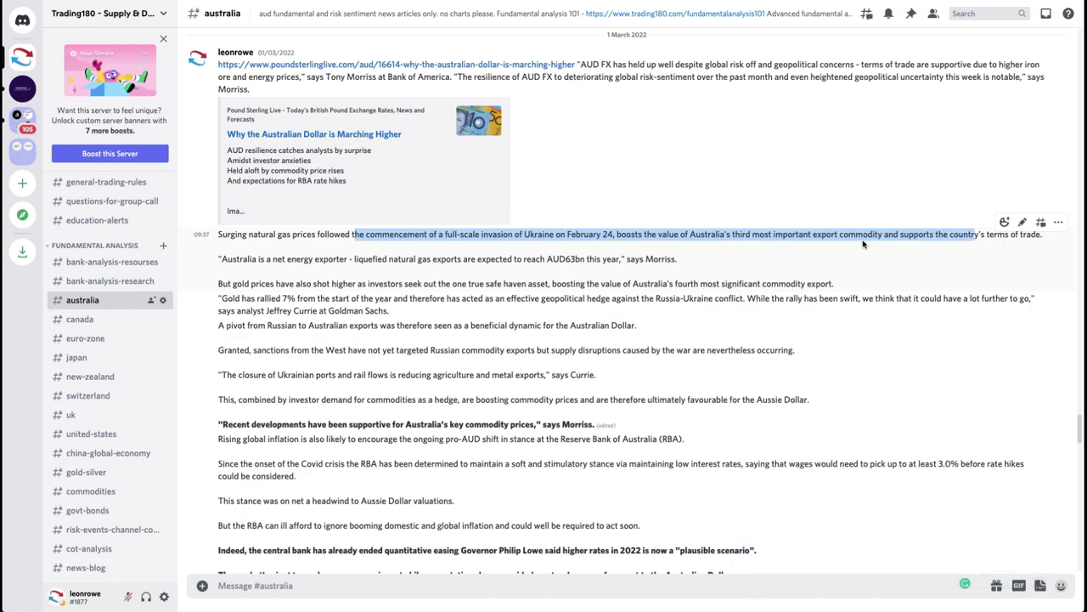
left_click(638, 238)
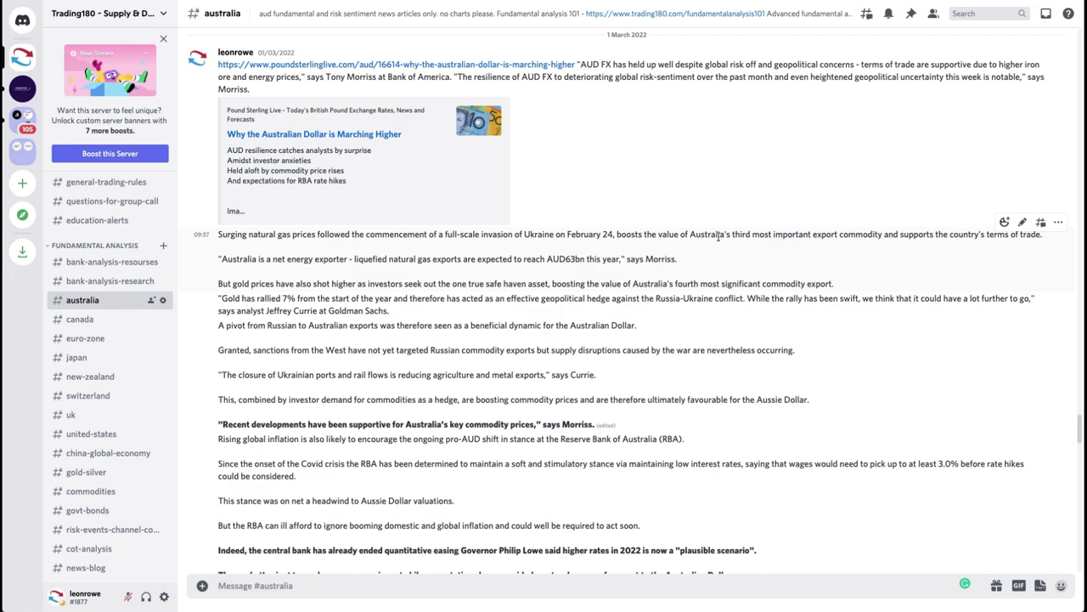
left_click_drag(730, 235, 944, 244)
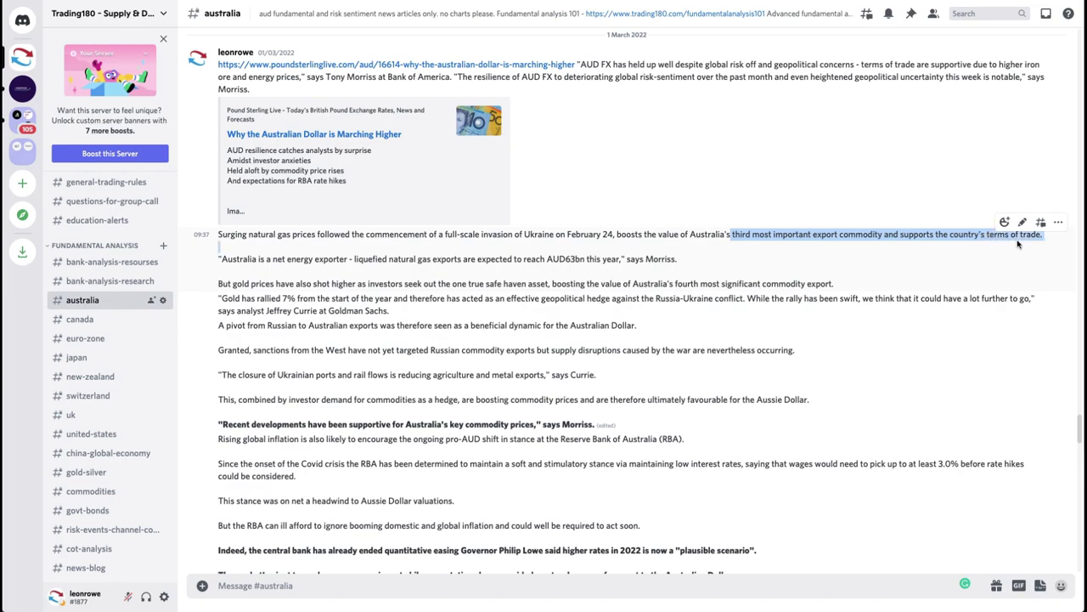
left_click(262, 258)
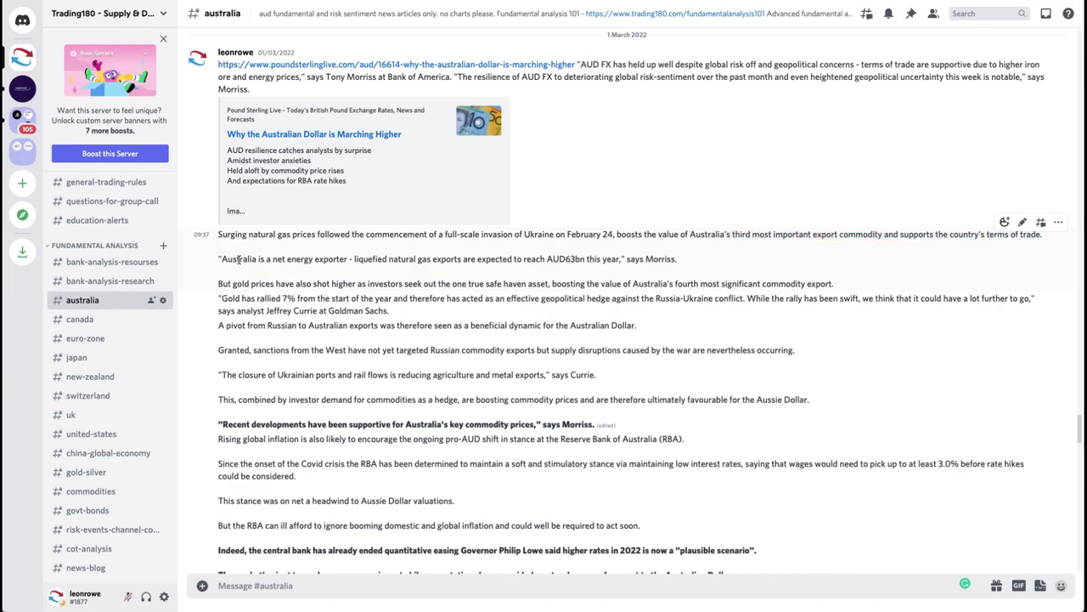
left_click_drag(236, 260, 645, 262)
left_click(351, 286)
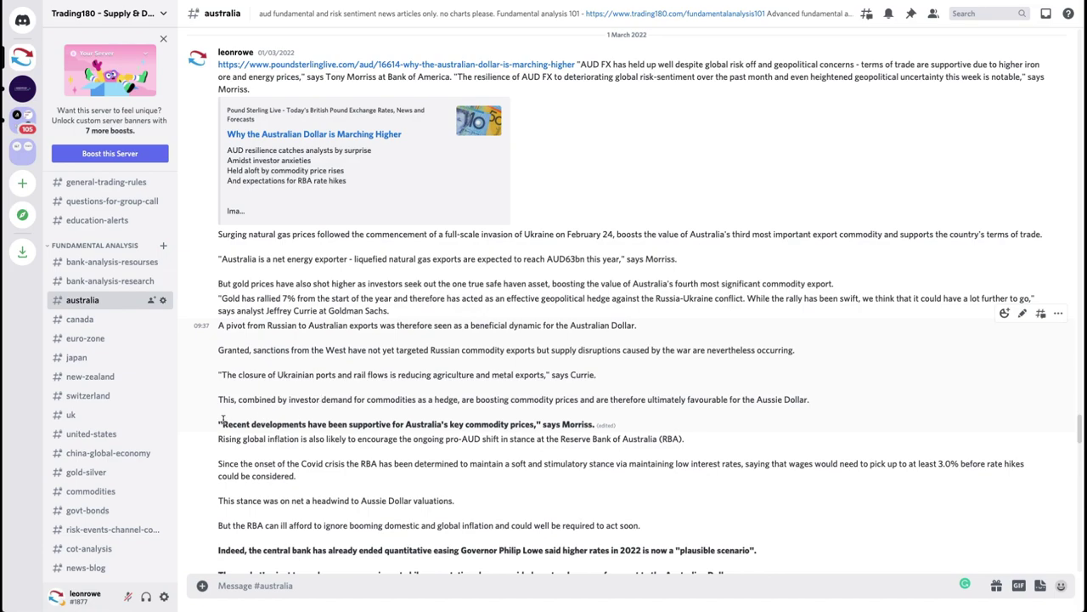
left_click_drag(220, 423, 598, 423)
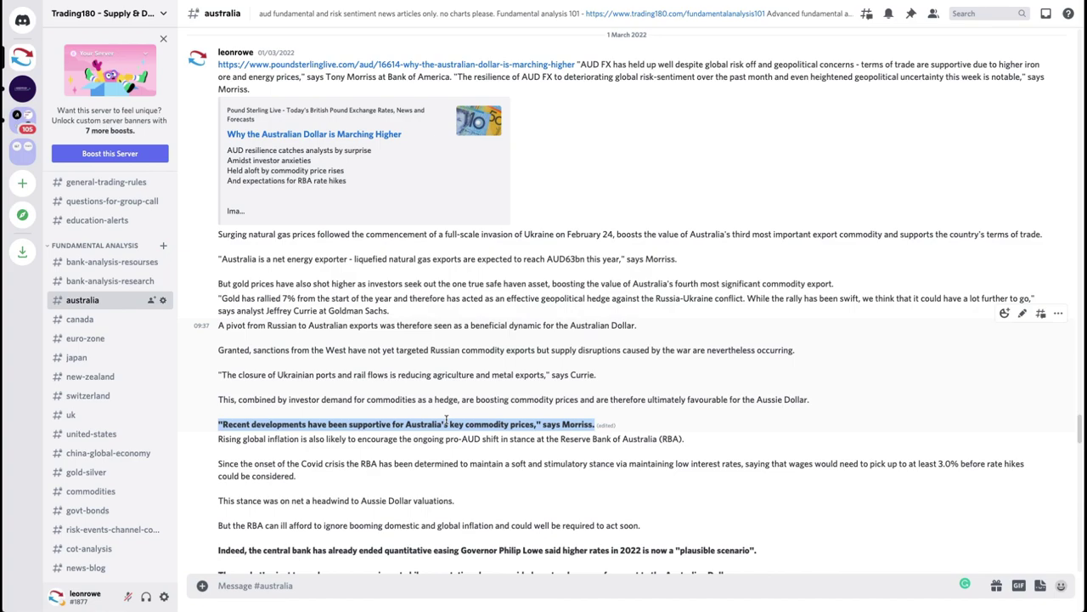
Highlight the lines on global inflation, ending QE and the rate-hike pivot, then Bank of America's warning.
scroll(459, 399, "down", 3)
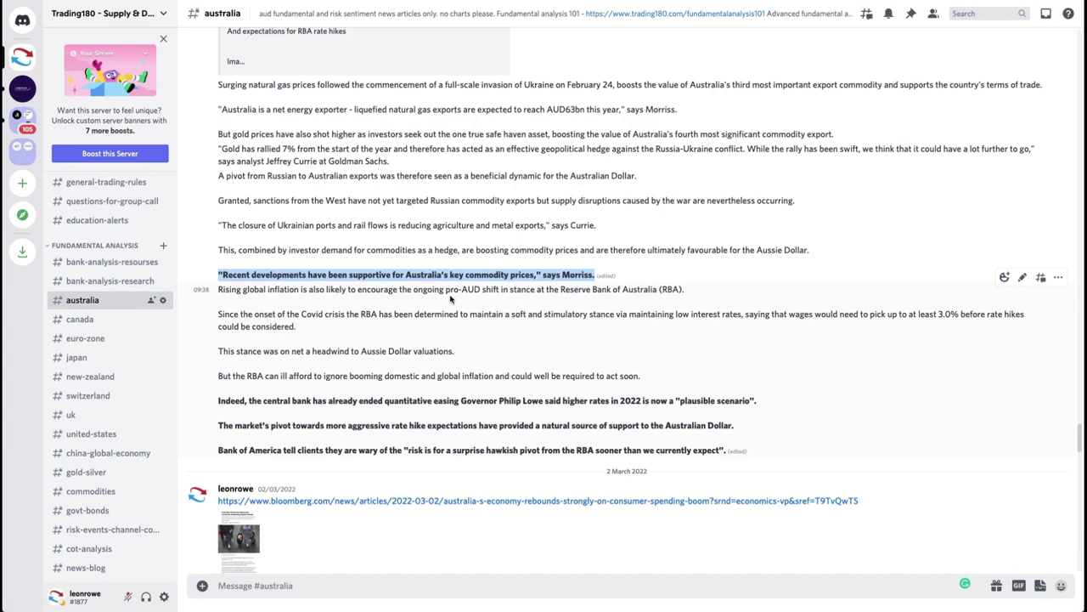
left_click_drag(237, 290, 688, 295)
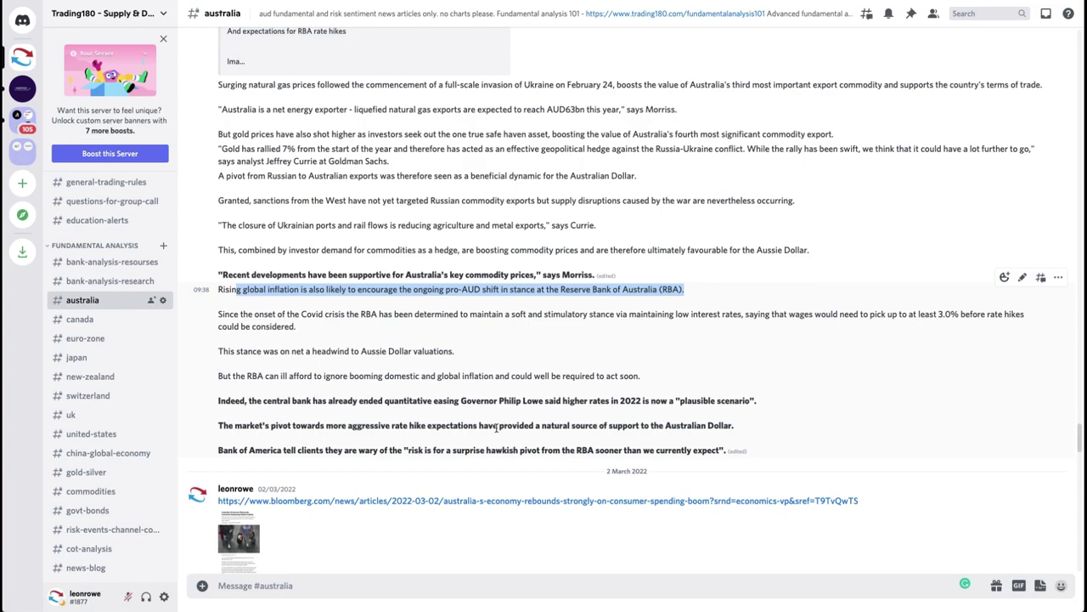
left_click(292, 394)
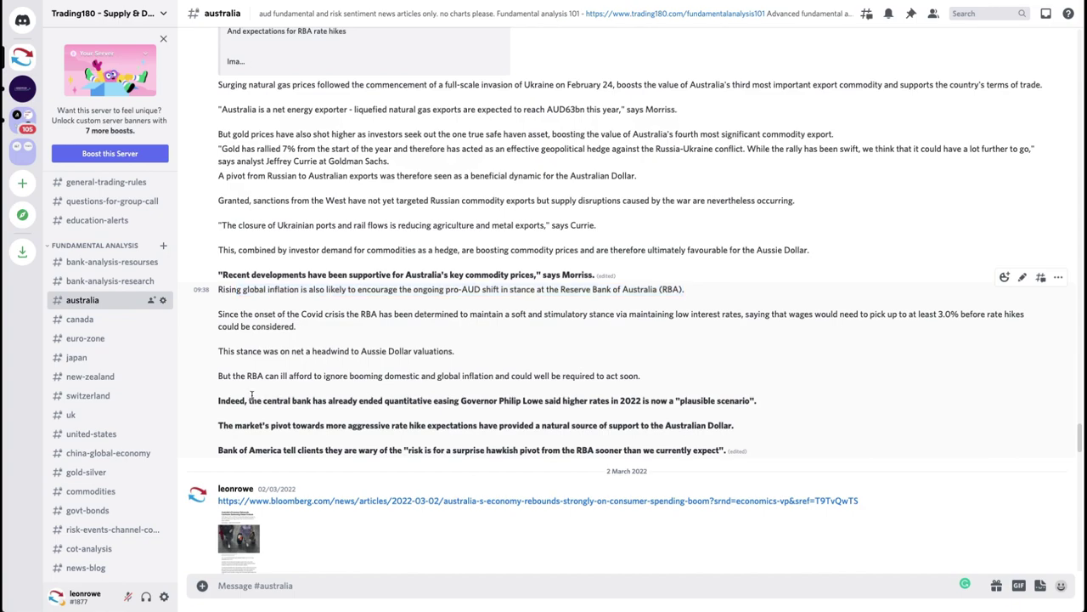
left_click_drag(218, 399, 762, 405)
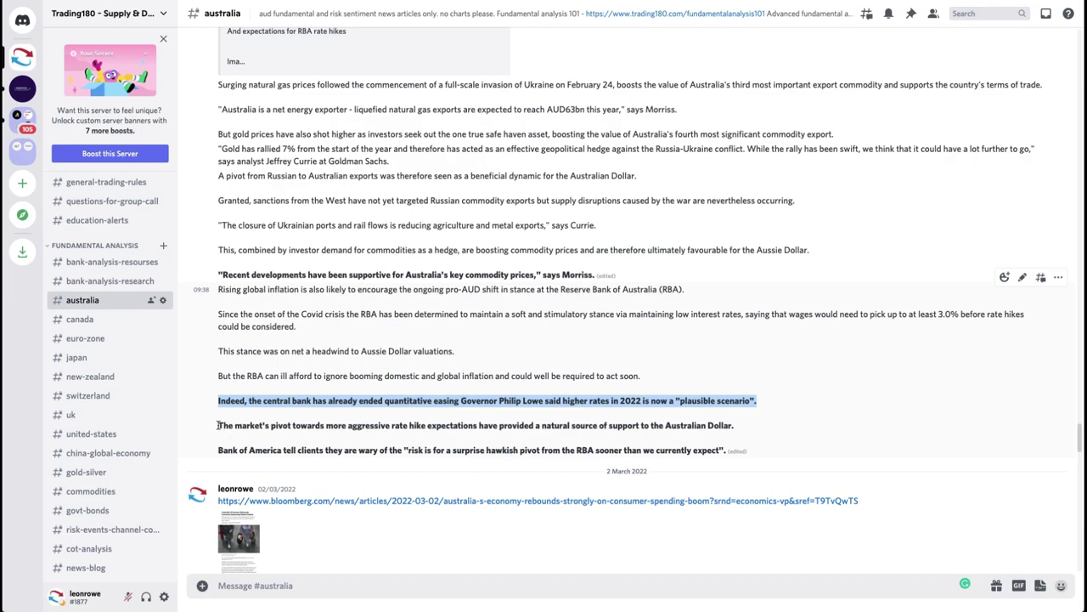
left_click_drag(218, 424, 768, 428)
scroll(841, 365, "up", 2)
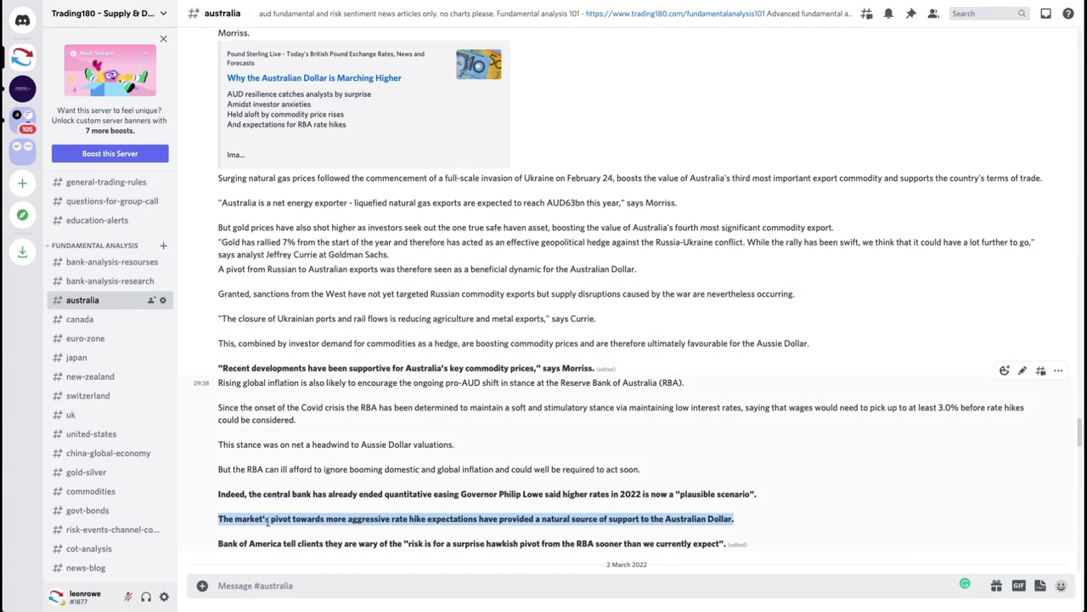
left_click(219, 547)
left_click_drag(219, 544, 718, 546)
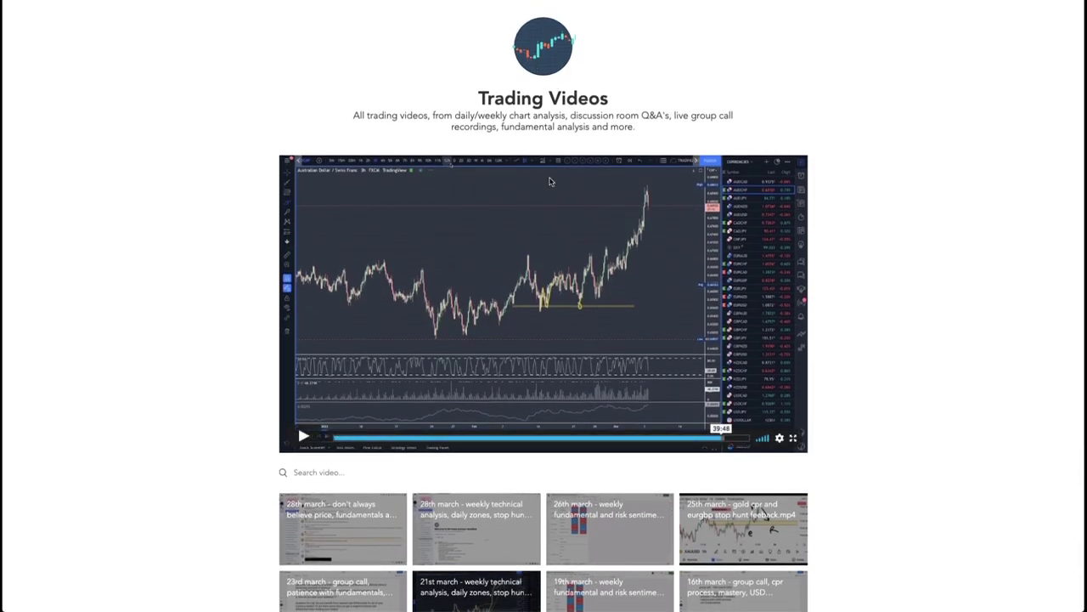
Scroll down to the thumbnail grid and advance four pages of older videos.
scroll(459, 478, "down", 1)
scroll(458, 478, "down", 2)
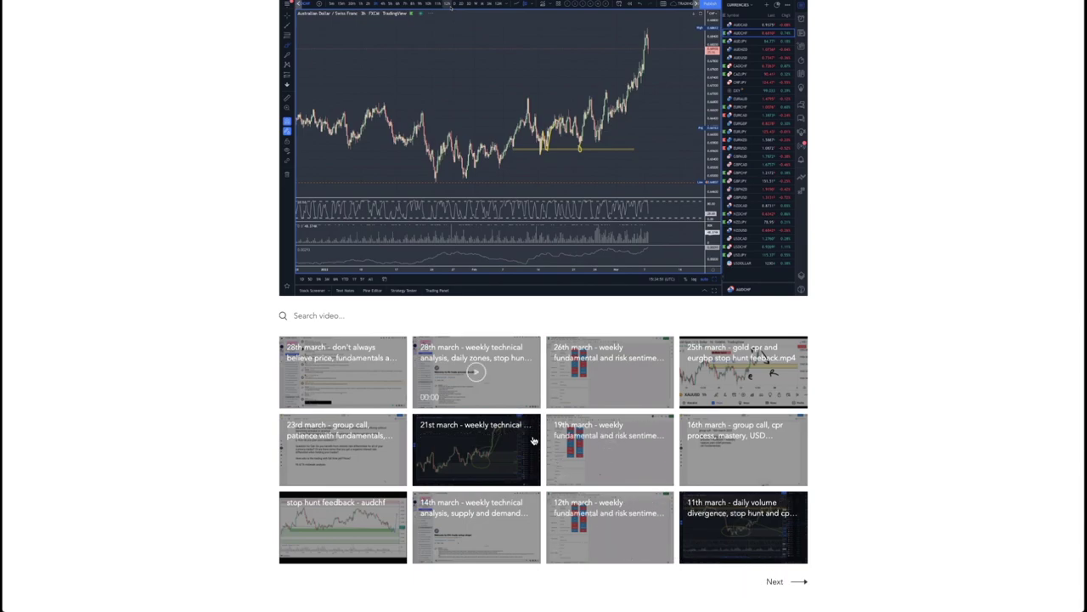
left_click(774, 583)
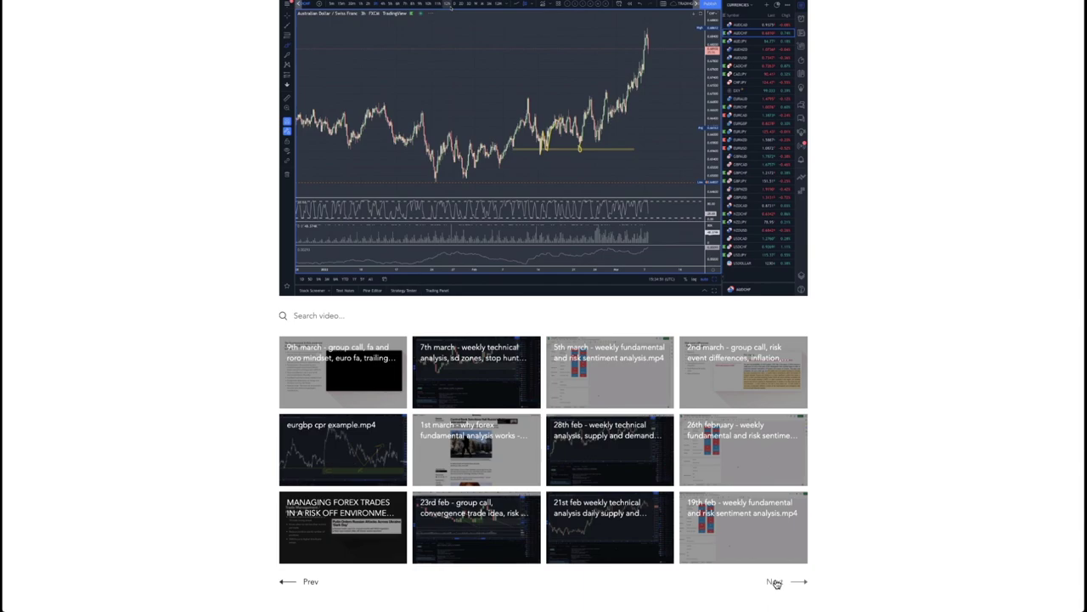
left_click(774, 583)
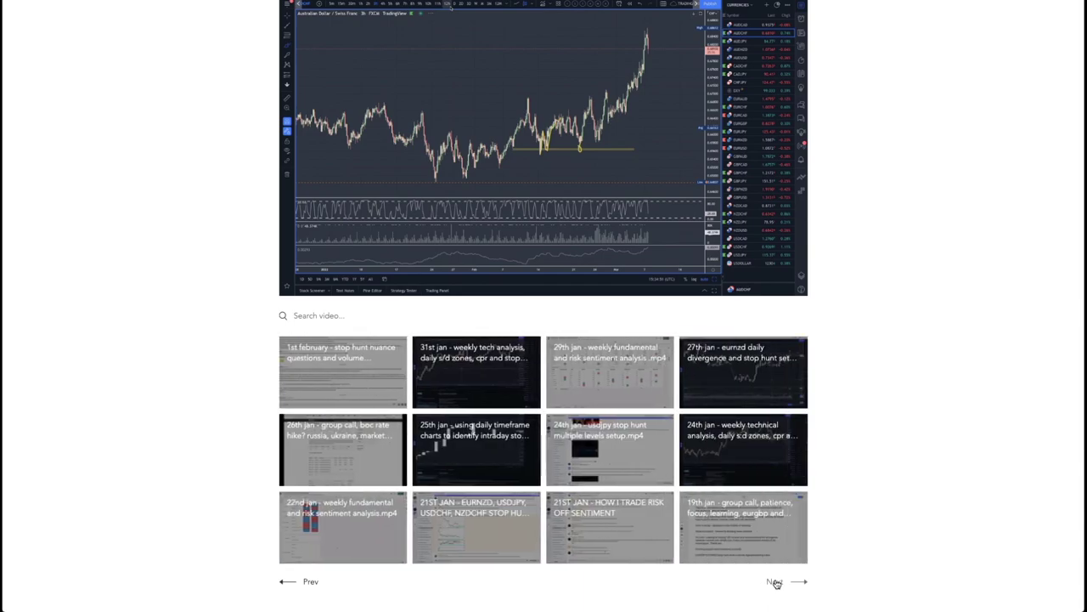
left_click(775, 583)
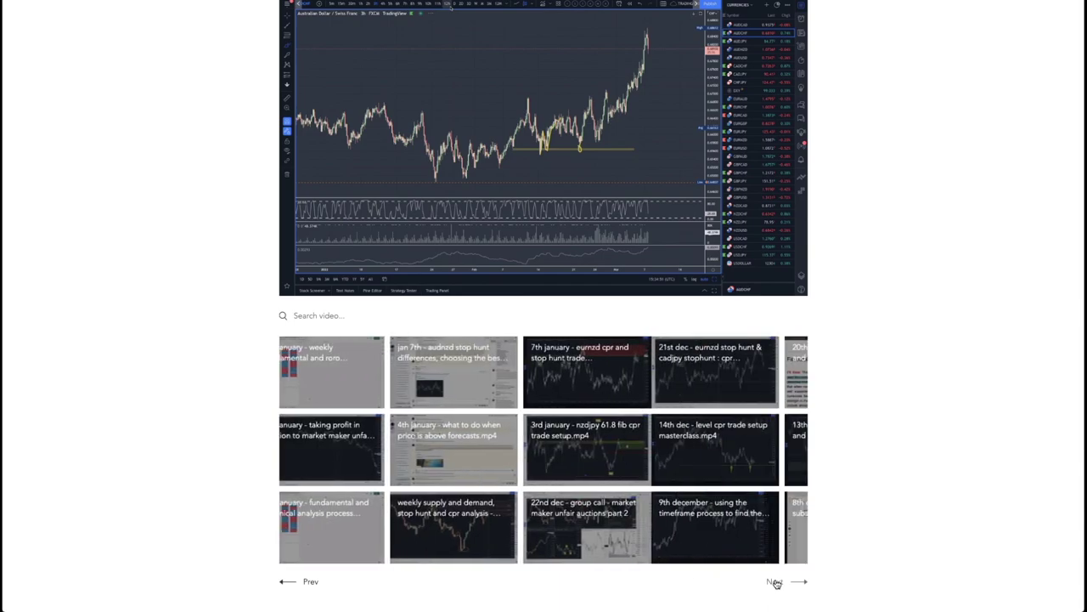
left_click(775, 583)
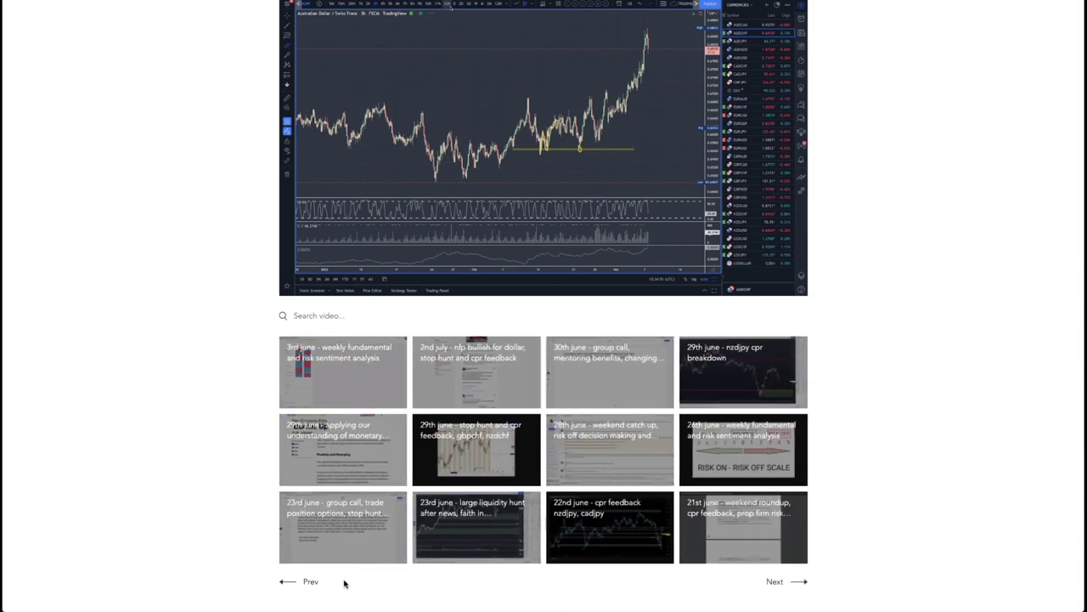
Page back to the late February and early March videos, then scroll up toward the player.
left_click(306, 583)
left_click(306, 584)
left_click(306, 584)
left_click(306, 583)
left_click(306, 584)
left_click(305, 584)
left_click(306, 584)
left_click(306, 584)
left_click(306, 584)
left_click(306, 583)
left_click(306, 584)
left_click(306, 583)
mouse_move(463, 354)
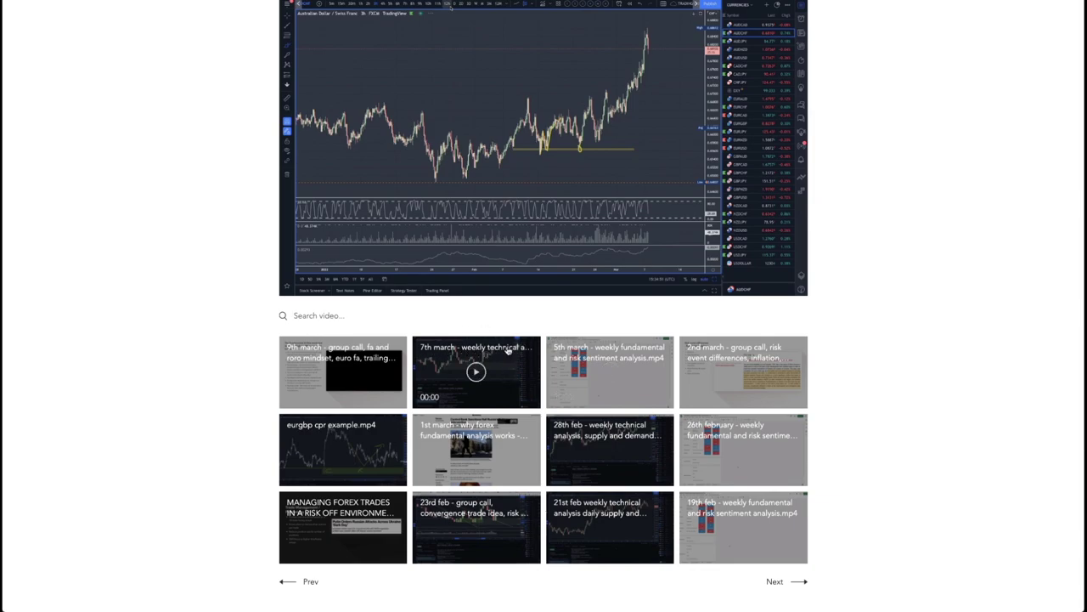
scroll(915, 328, "up", 3)
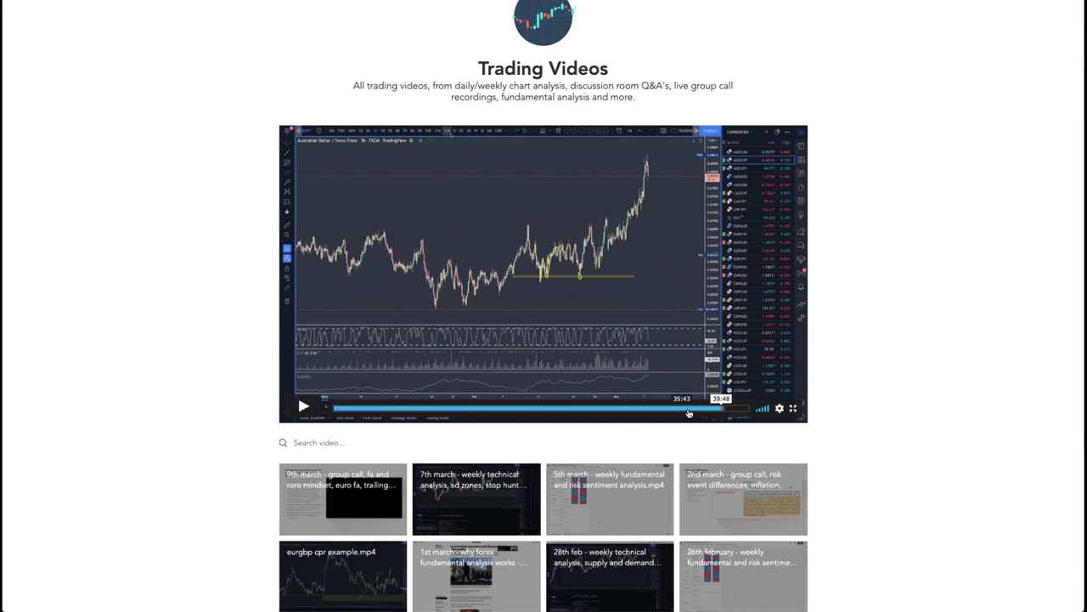
mouse_move(392, 501)
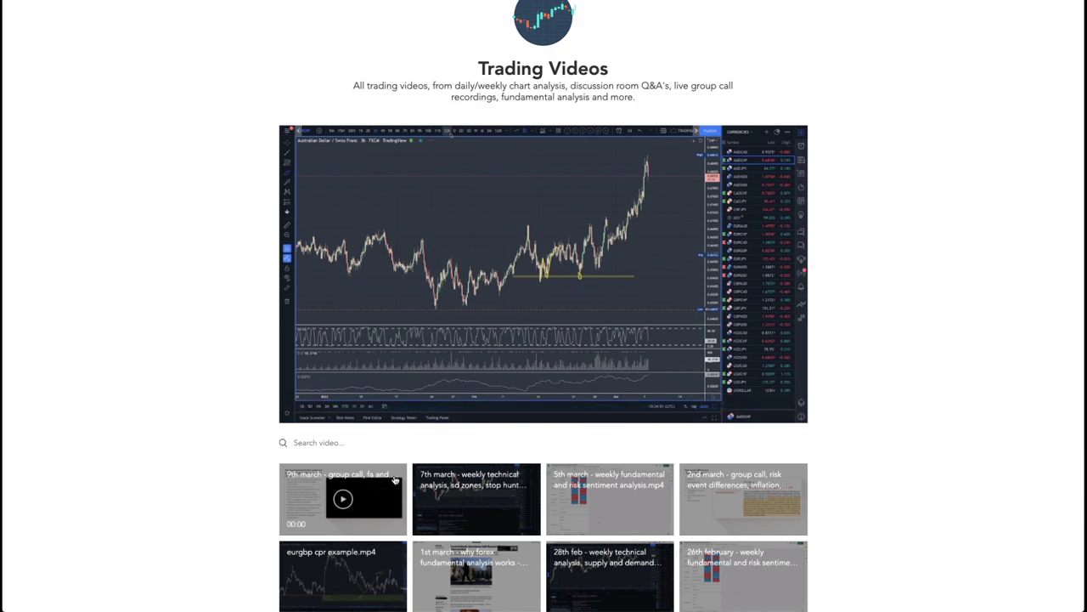
Load the 7th march technical analysis video into the player, start it, then pause.
left_click(393, 501)
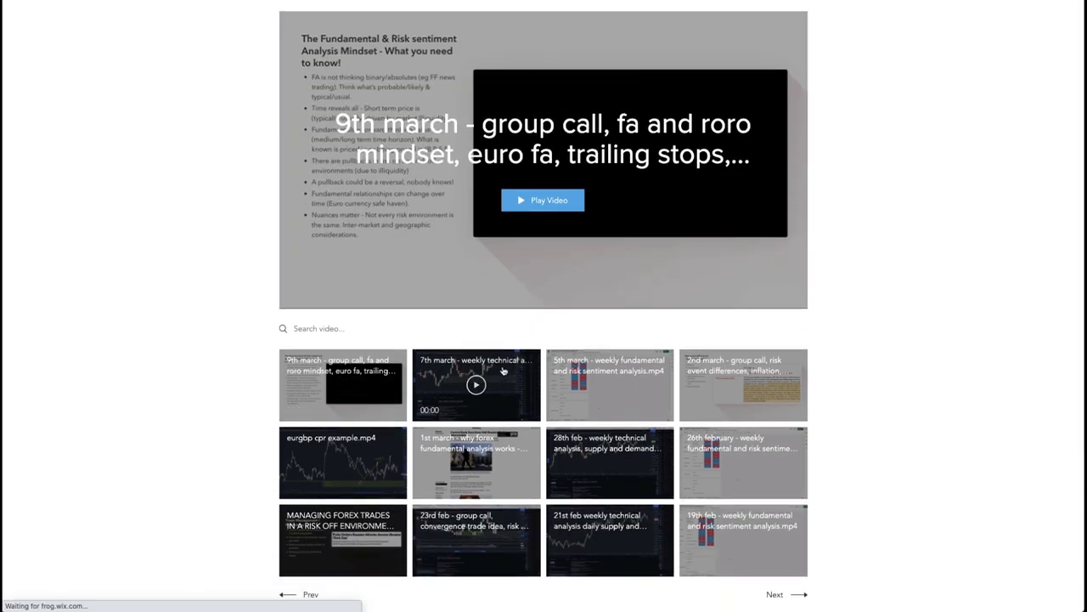
left_click(500, 372)
left_click(537, 201)
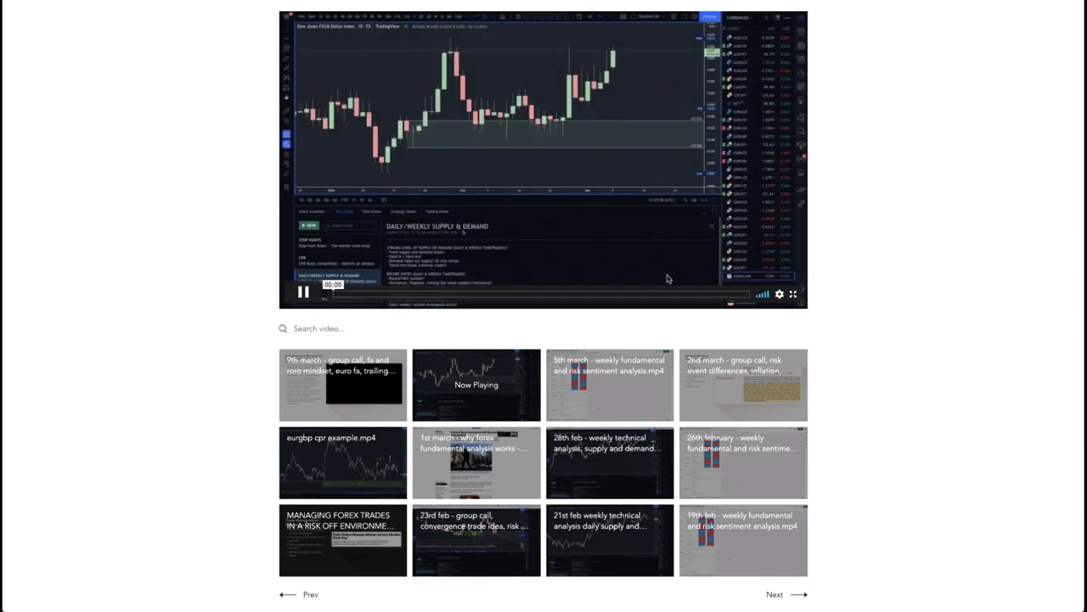
scroll(290, 363, "up", 1)
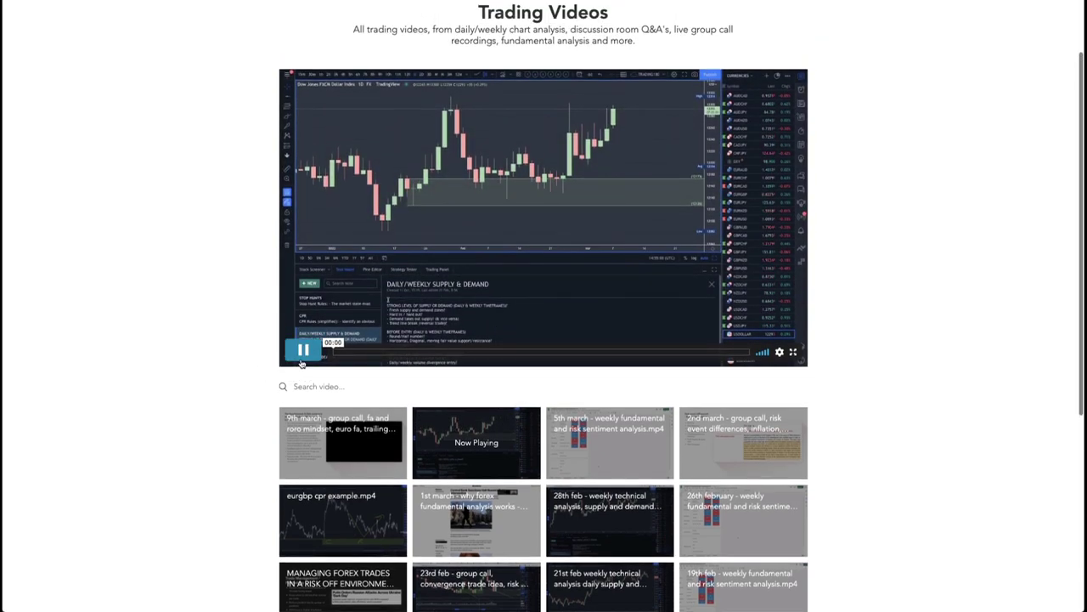
left_click(304, 350)
Scrub past the CAD/JPY and CAD/CHF charts to the AUD/JPY daily chart at 38:22.
left_click(599, 354)
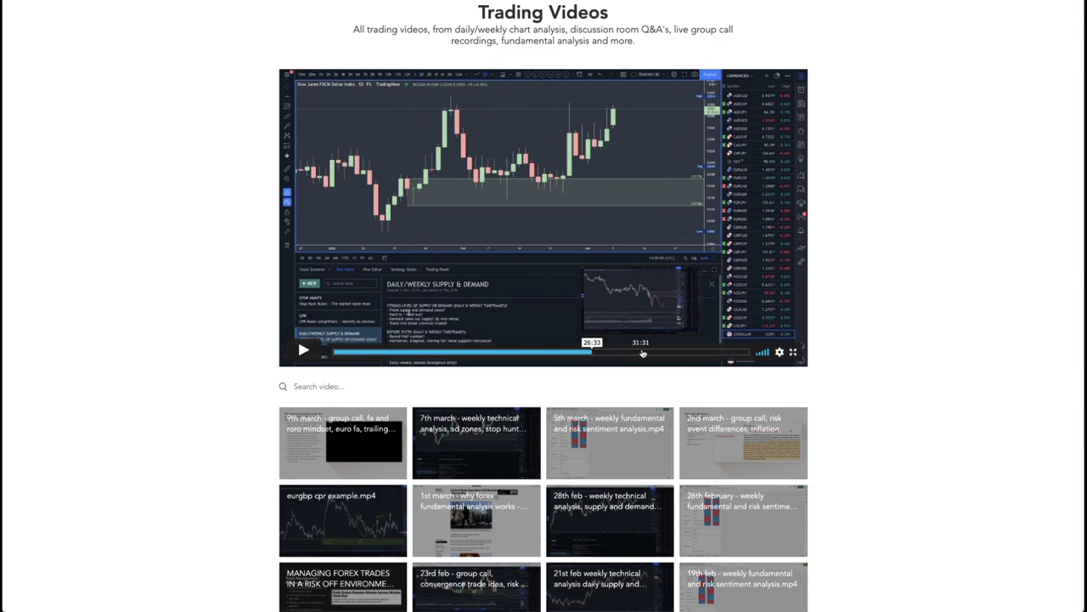
left_click(655, 354)
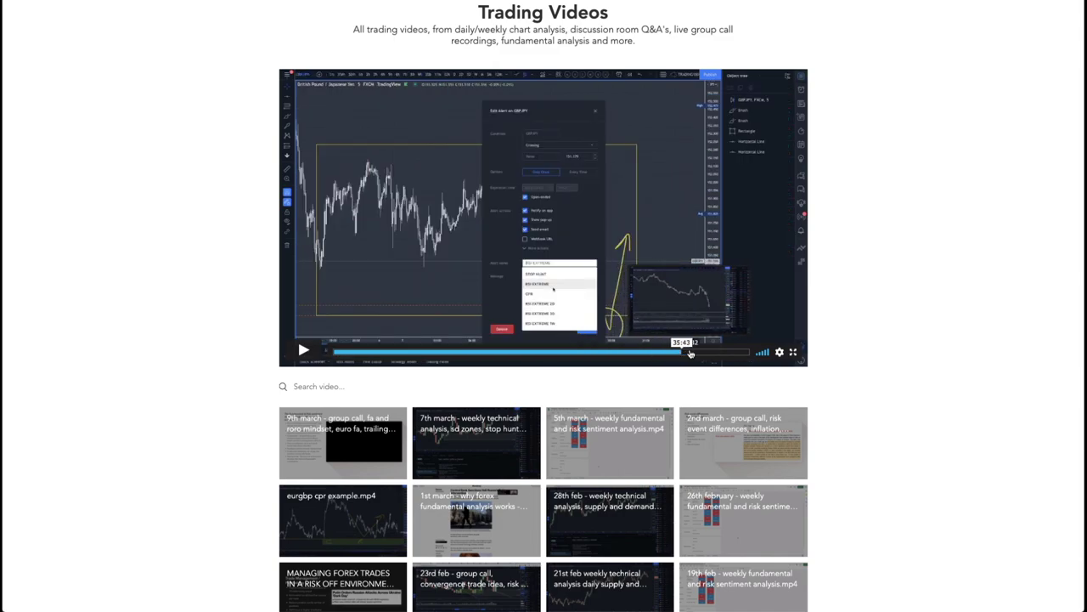
left_click(695, 354)
left_click(699, 353)
left_click(702, 354)
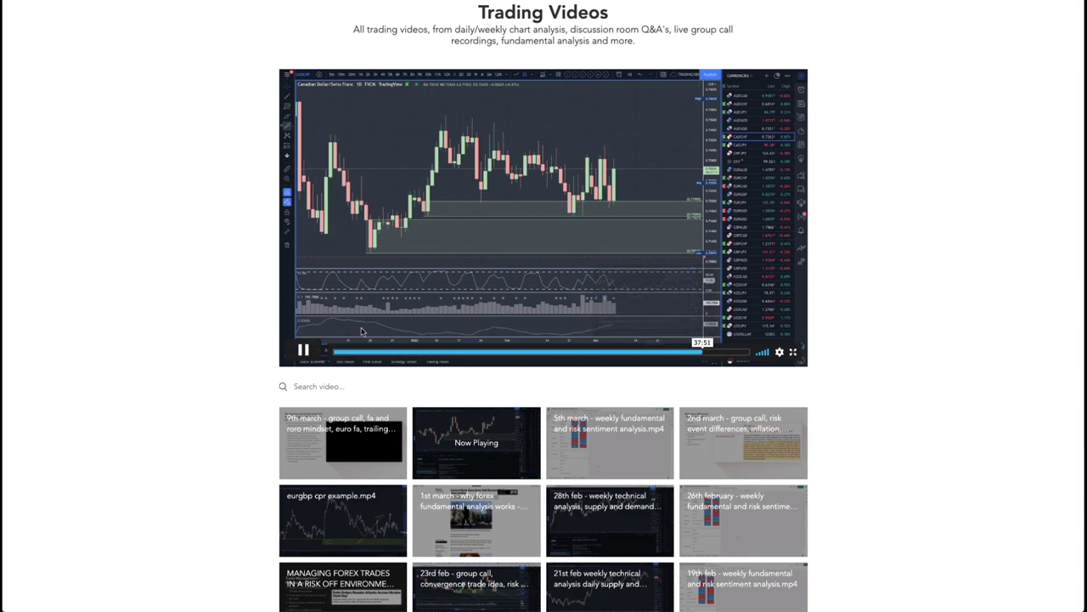
left_click(303, 351)
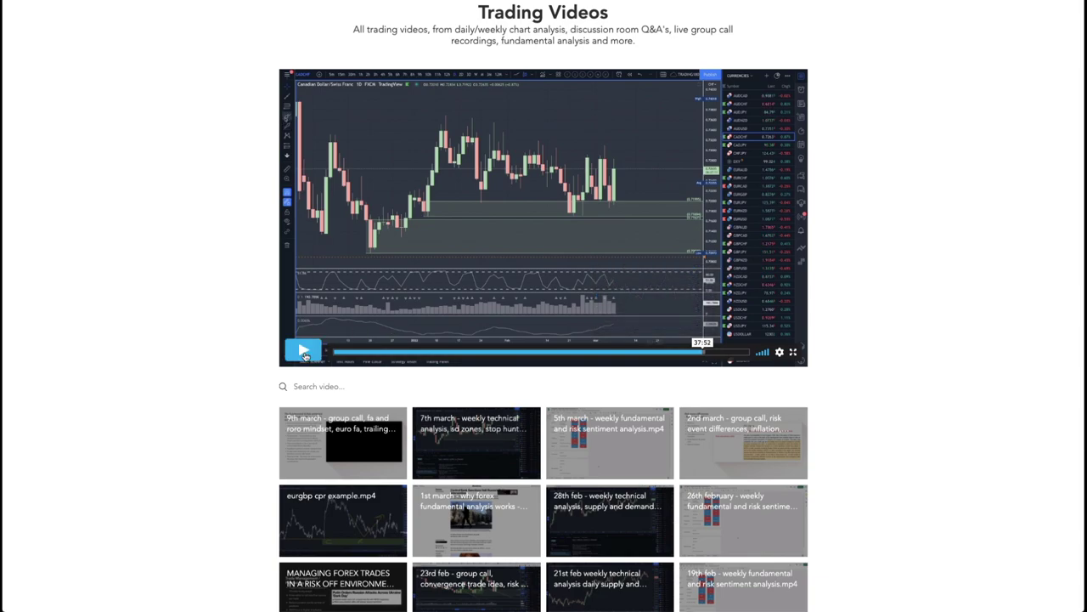
left_click(700, 352)
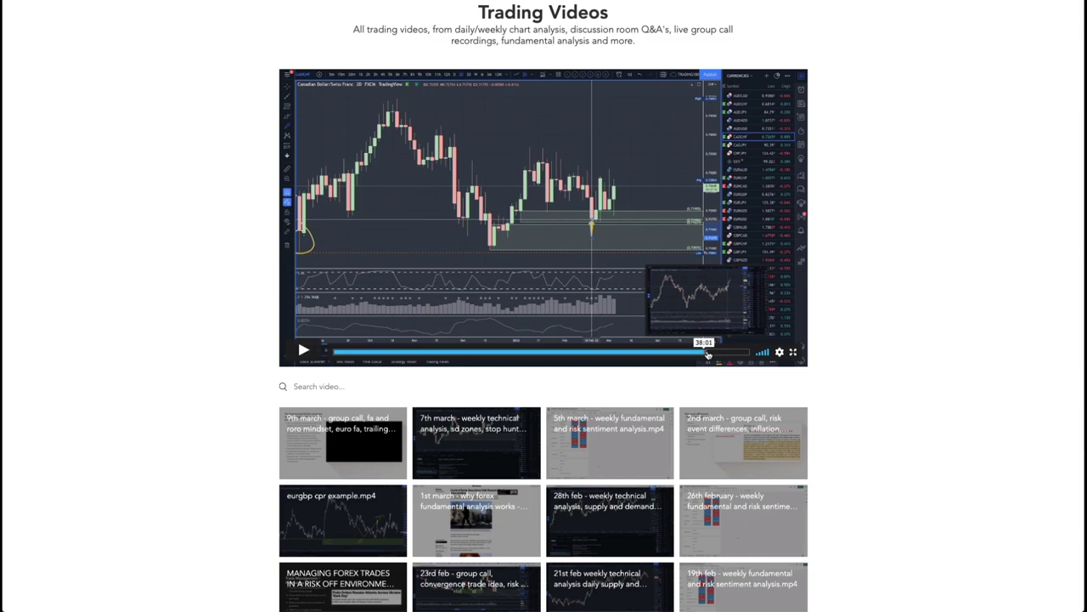
left_click(709, 352)
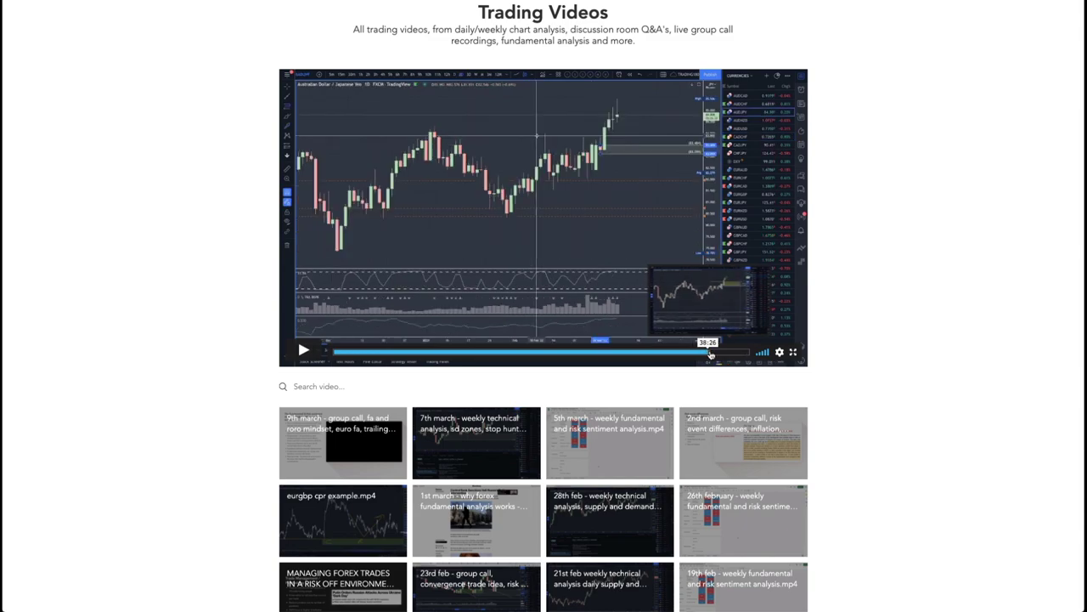
left_click(703, 352)
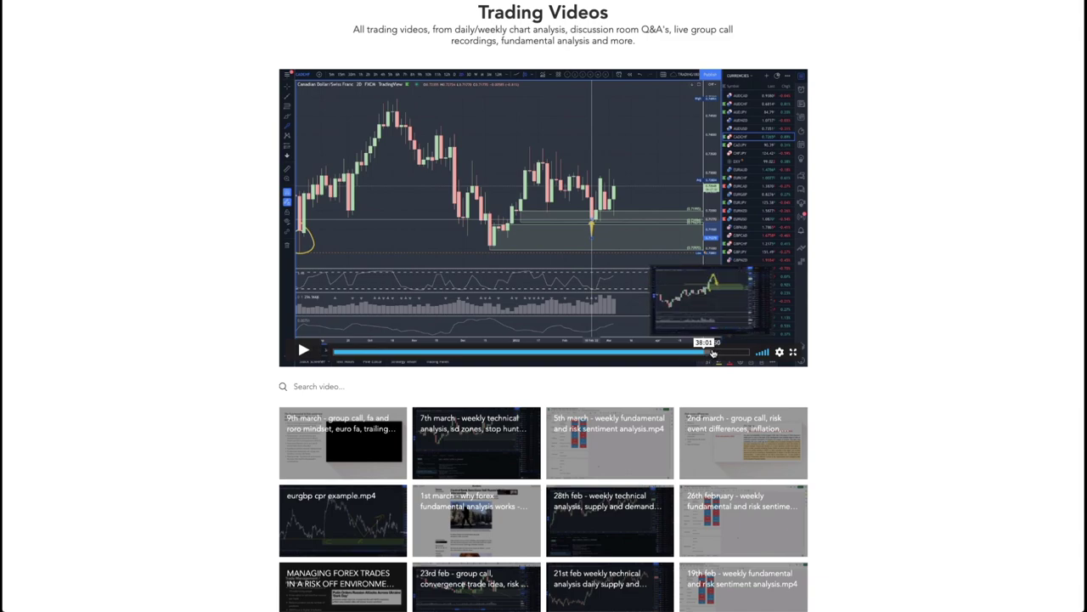
left_click(713, 351)
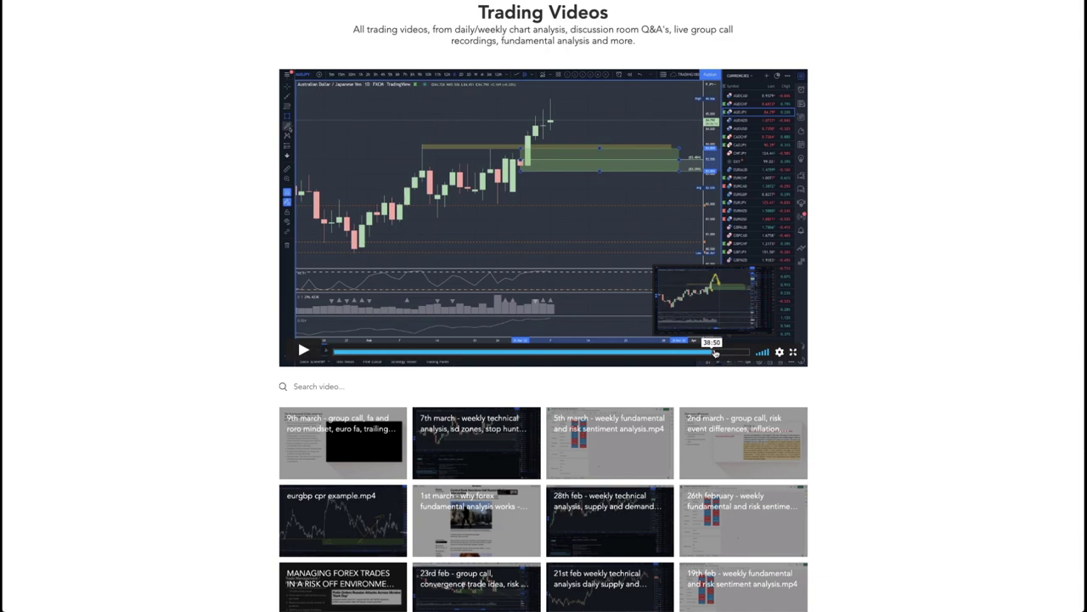
left_click(708, 352)
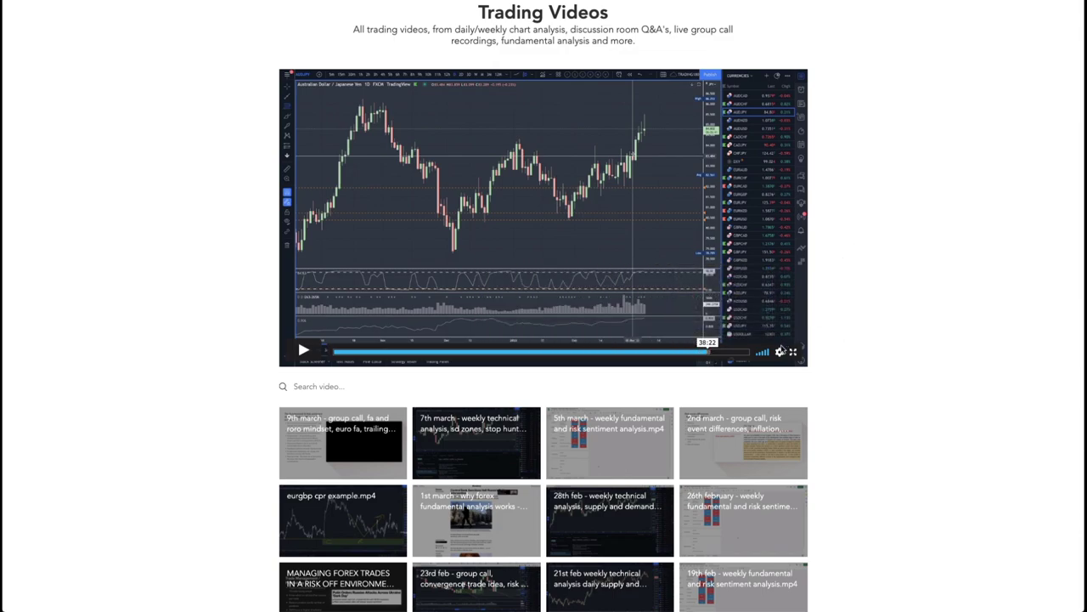
Choose a playback speed in the video's settings menu.
left_click(779, 351)
left_click(781, 333)
left_click(753, 281)
Adjust the video volume and resume playing the lesson.
scroll(839, 282, "up", 2)
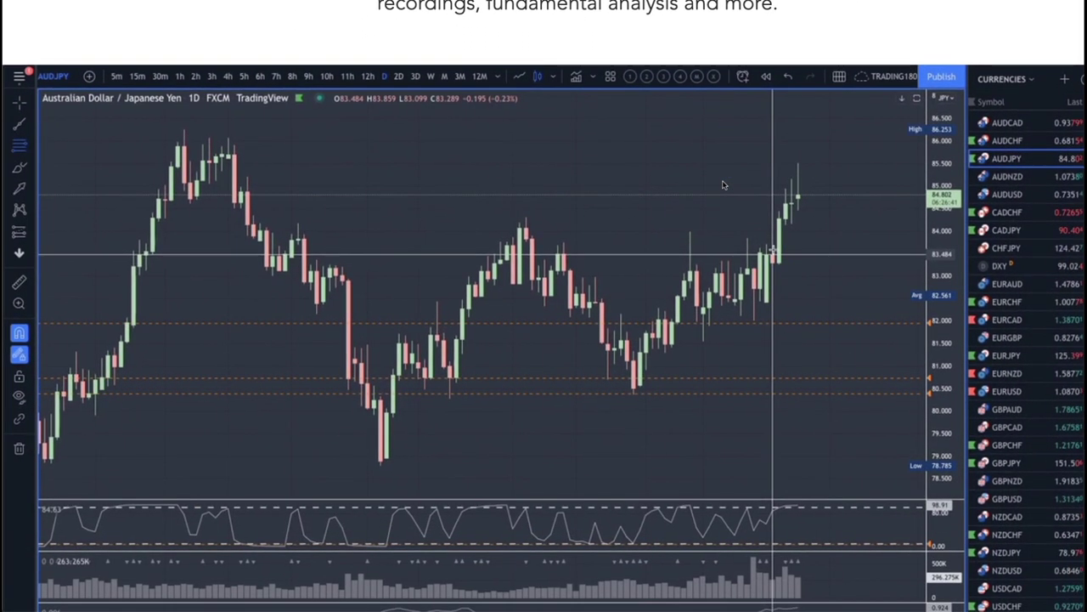
scroll(722, 185, "down", 2)
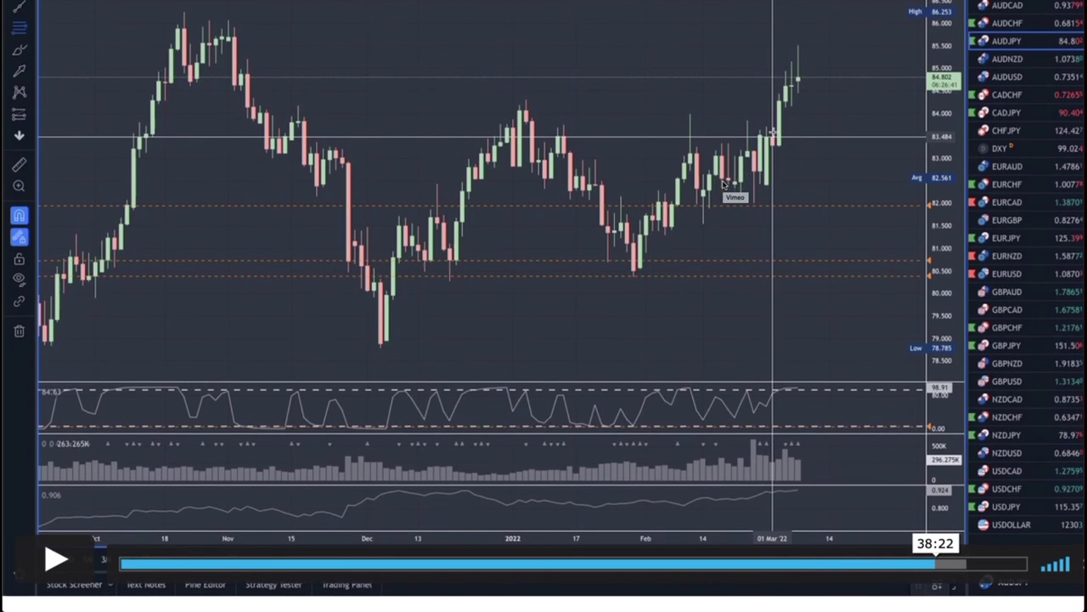
scroll(723, 184, "up", 1)
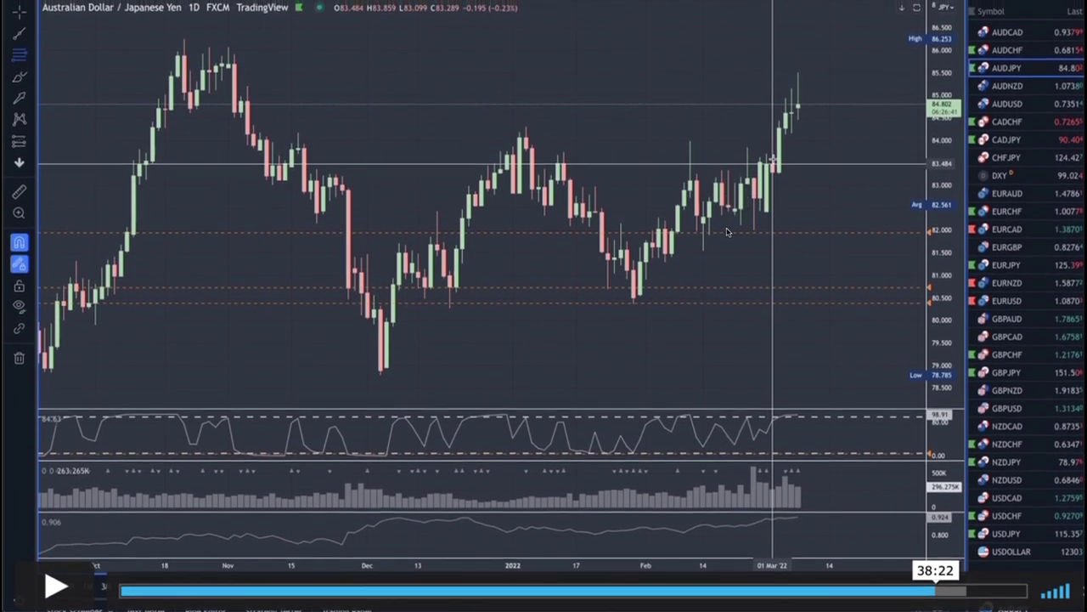
key("Up")
left_click(54, 588)
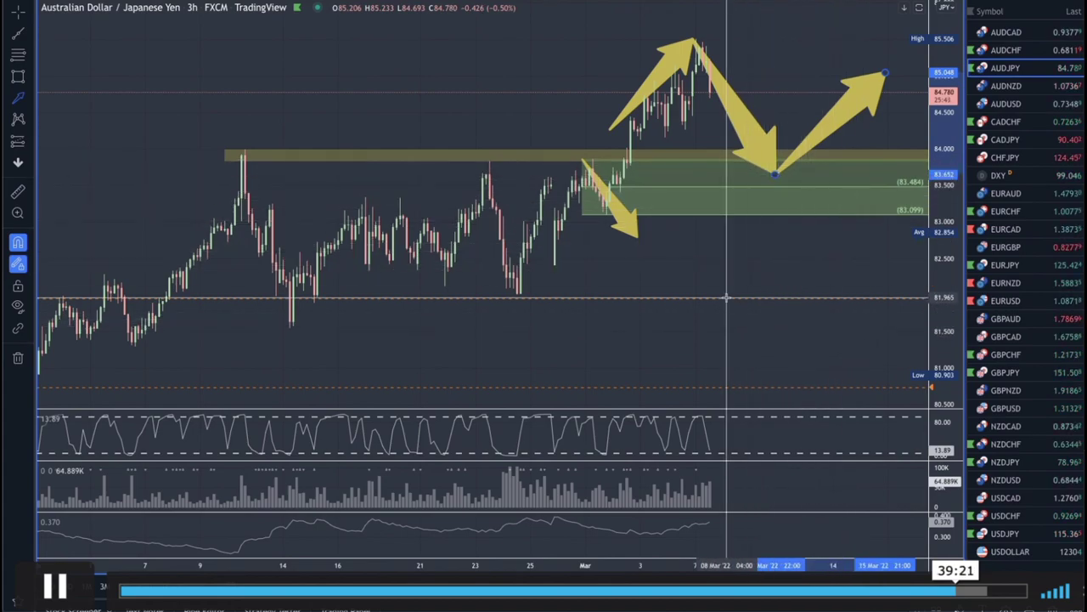
Pause the lesson at 39:23 on the AUD/JPY 3-hour chart.
left_click(58, 589)
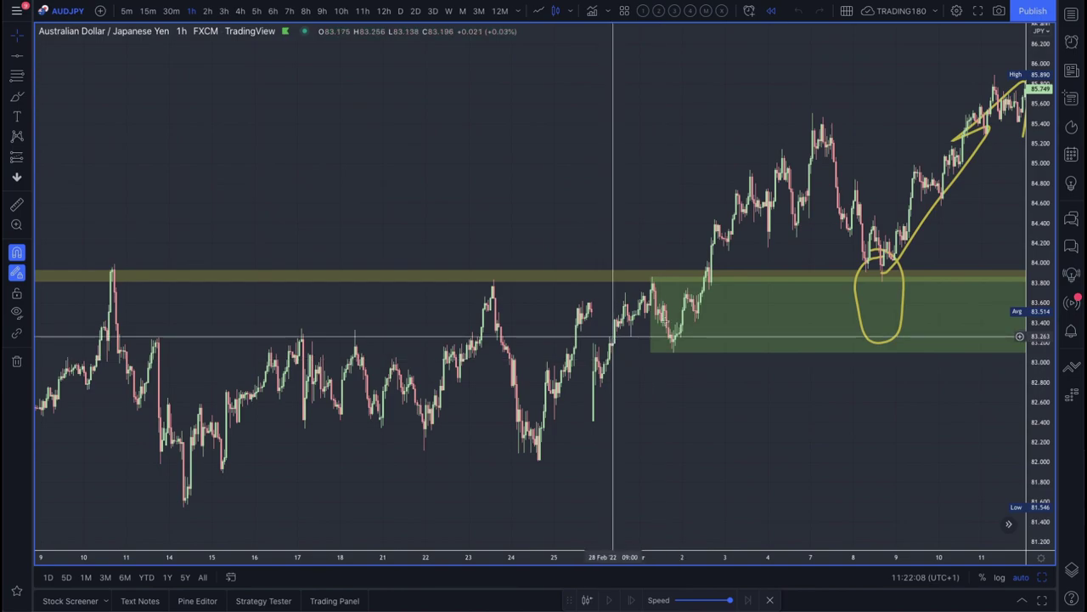
Brush-circle the 7 March high near 85.4 and the zone-retest low, then zoom out.
left_click(14, 98)
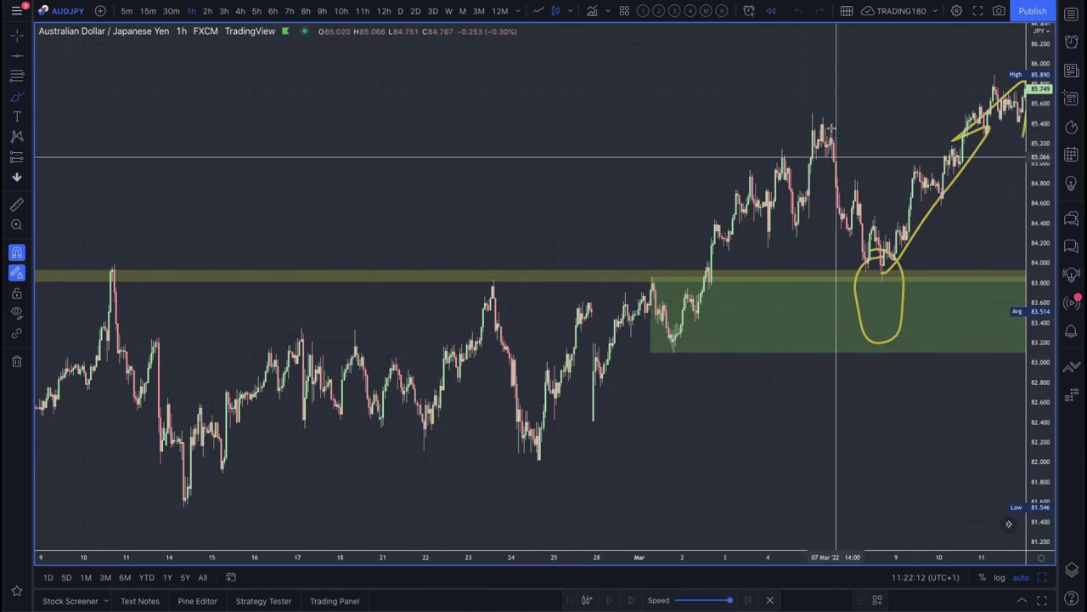
mouse_move(813, 130)
left_mouse_down()
mouse_move(820, 114)
mouse_move(804, 119)
mouse_move(825, 153)
left_mouse_up()
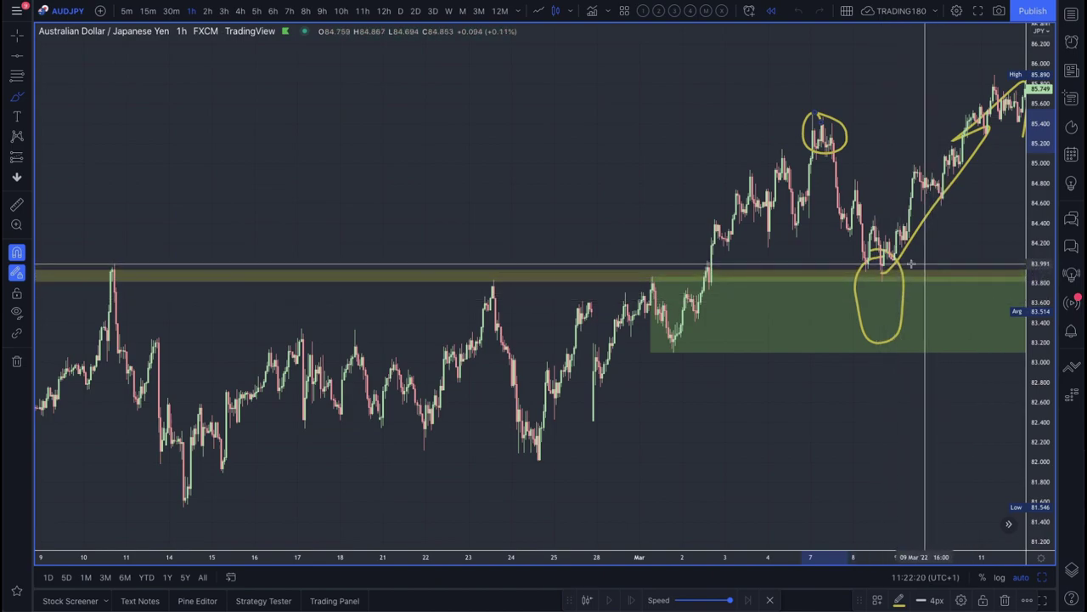
mouse_move(908, 260)
left_mouse_down()
mouse_move(849, 263)
mouse_move(907, 259)
left_mouse_up()
scroll(884, 280, "down", 3)
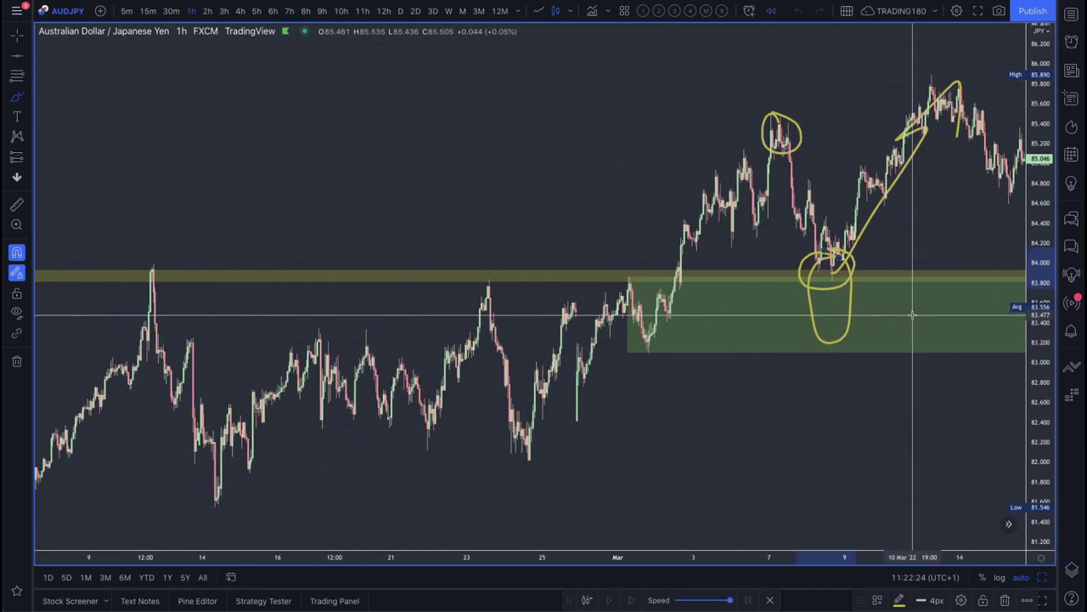
Undo the tall ellipse and anchor a Price Range measurement at the circled zone low.
key("ctrl+z")
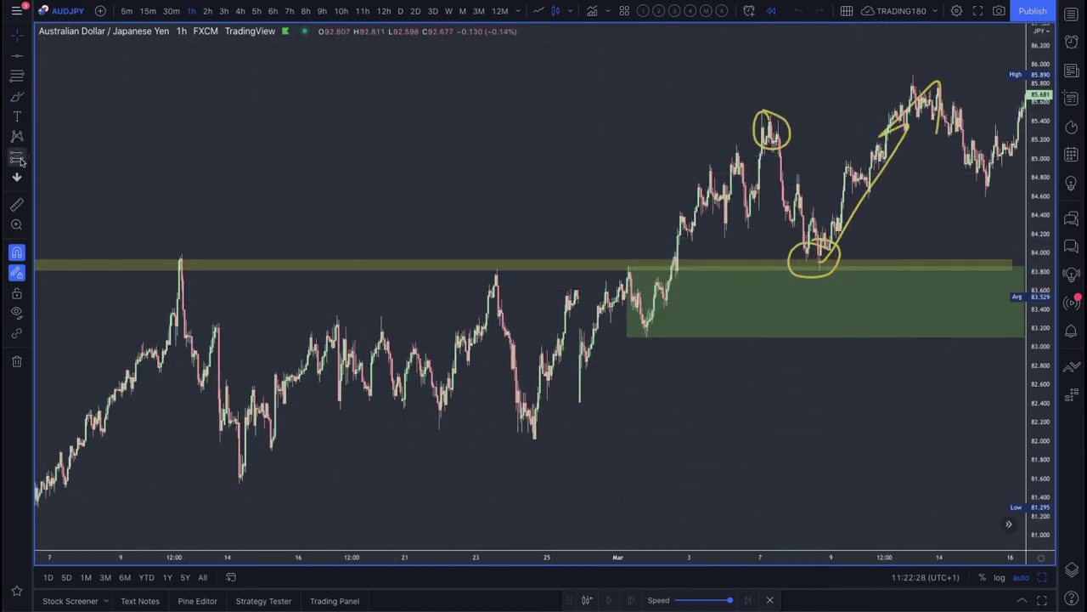
left_click(26, 158)
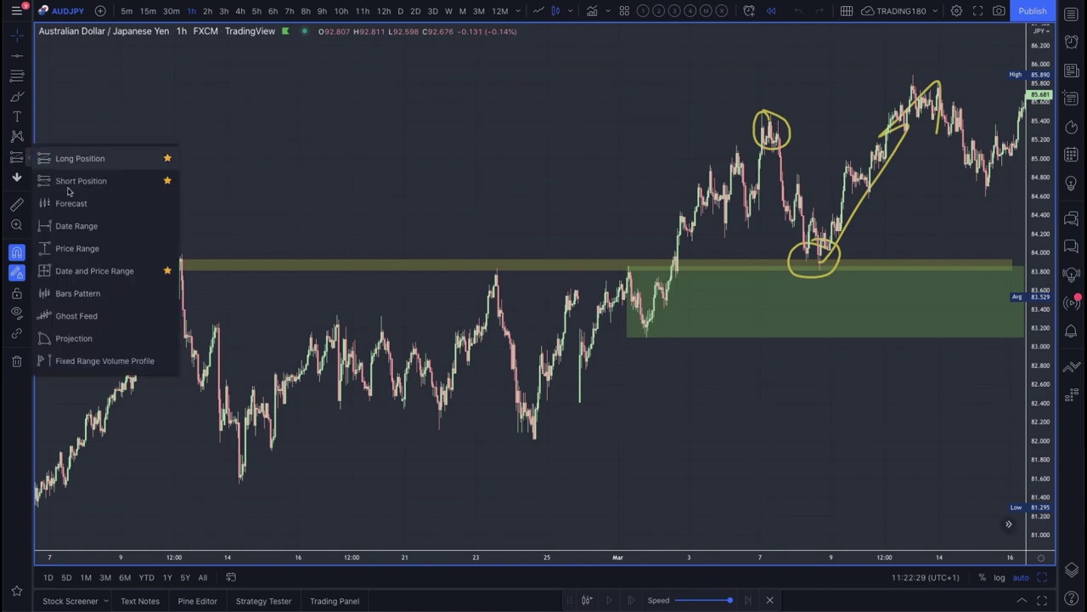
left_click(71, 248)
scroll(722, 289, "right", 5)
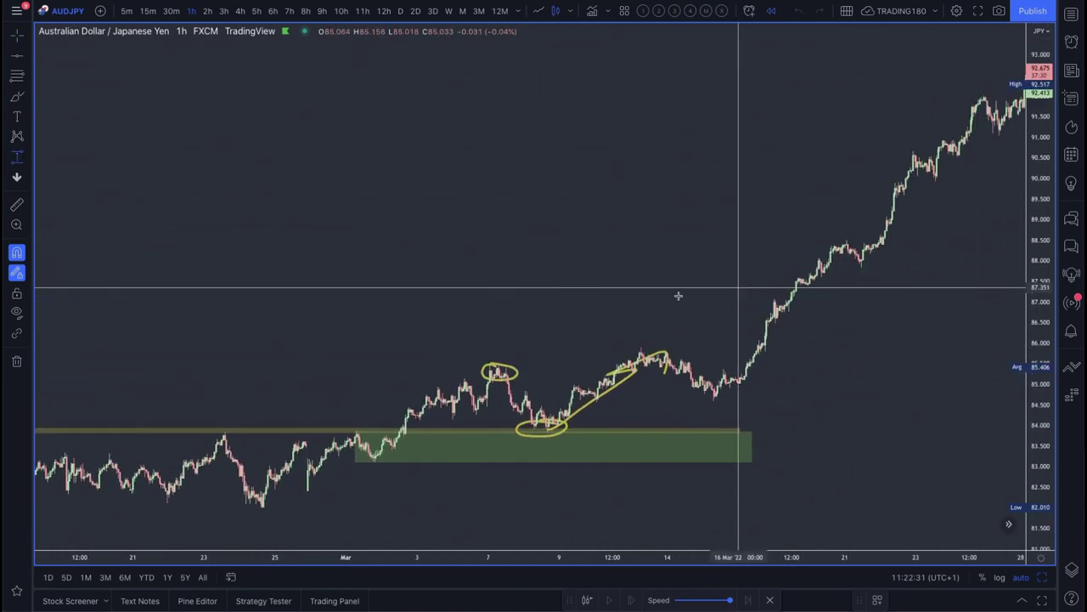
left_click(548, 431)
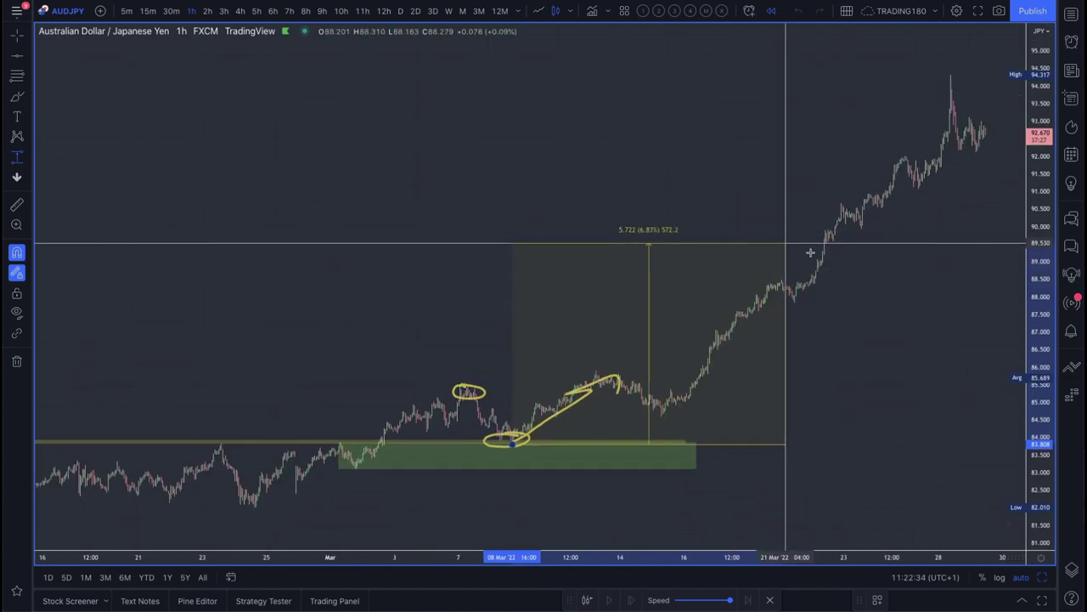
Fix the Price Range top at the 94.3 high, reading 10.509 (12.54%), then zoom to review.
left_click(950, 75)
scroll(740, 275, "down", 5)
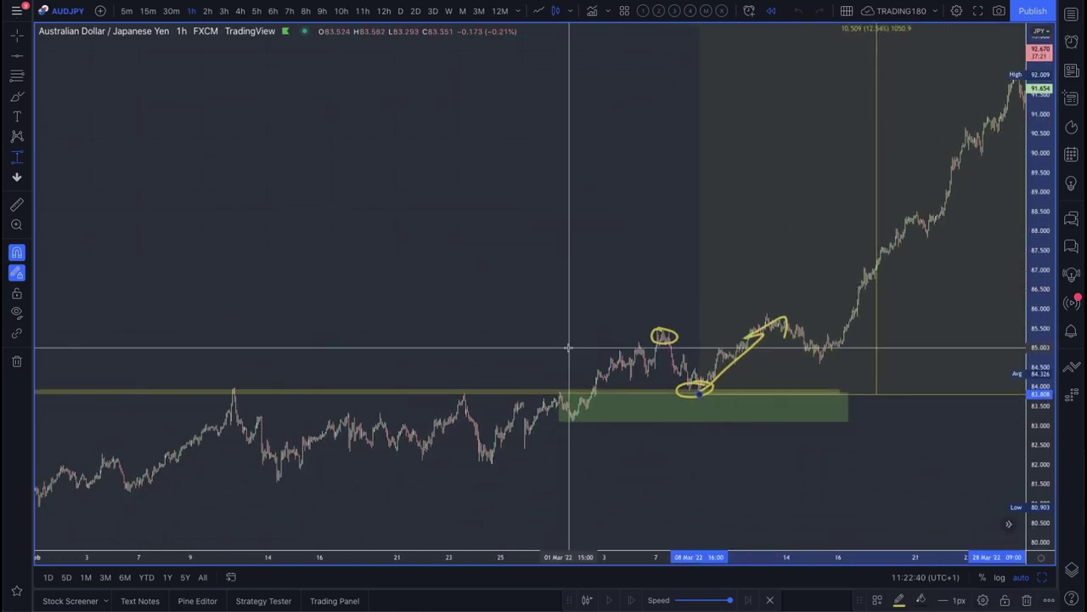
scroll(569, 347, "up", 3)
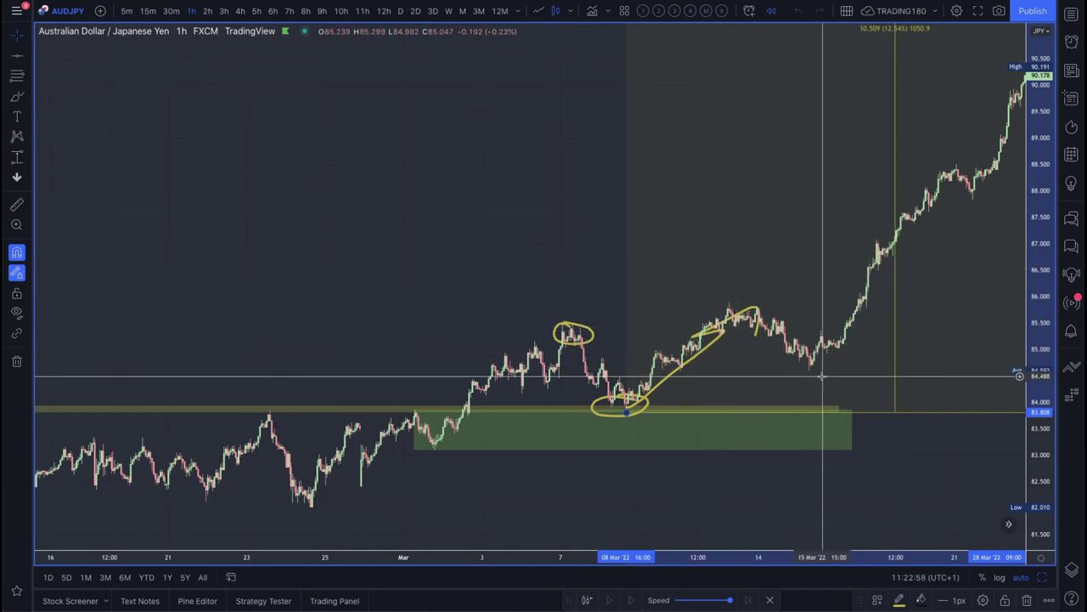
scroll(849, 375, "down", 5)
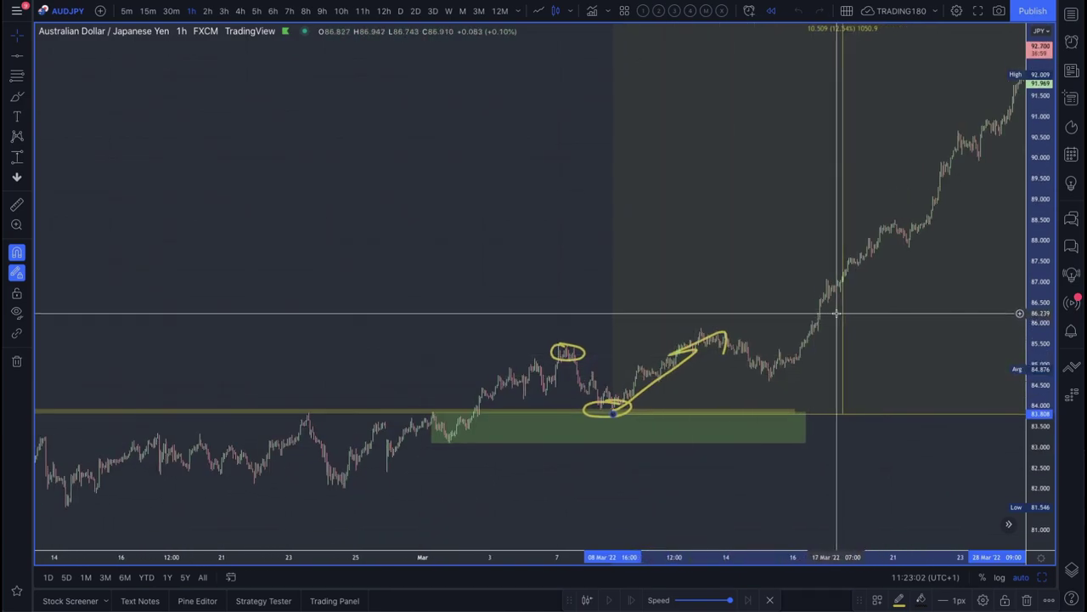
scroll(722, 318, "down", 5)
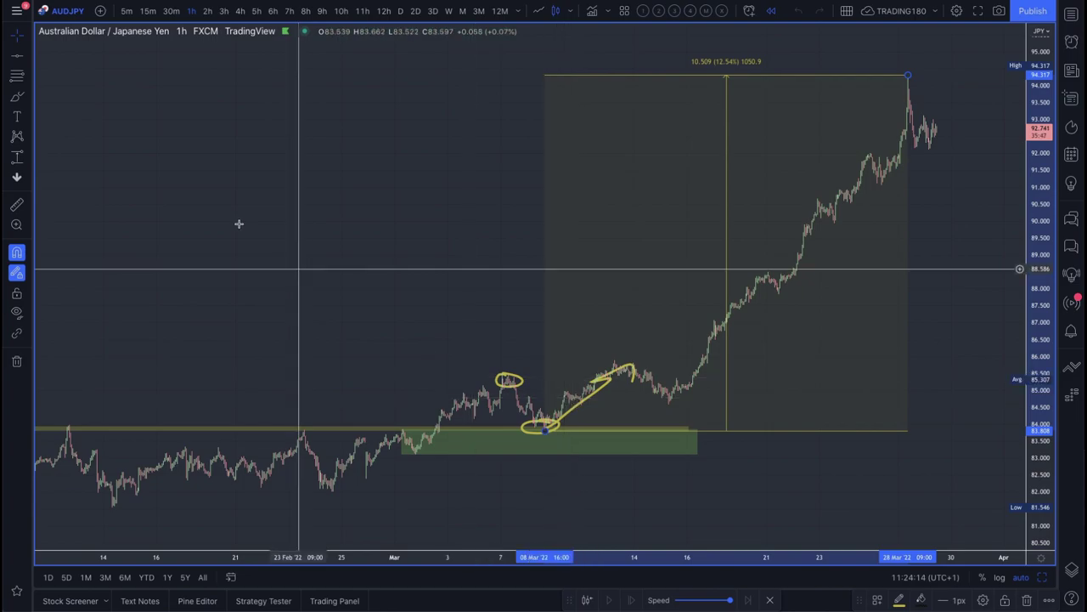
Trace the rally from near 85 to the late-March highs with a long yellow brush arrow.
left_click(17, 96)
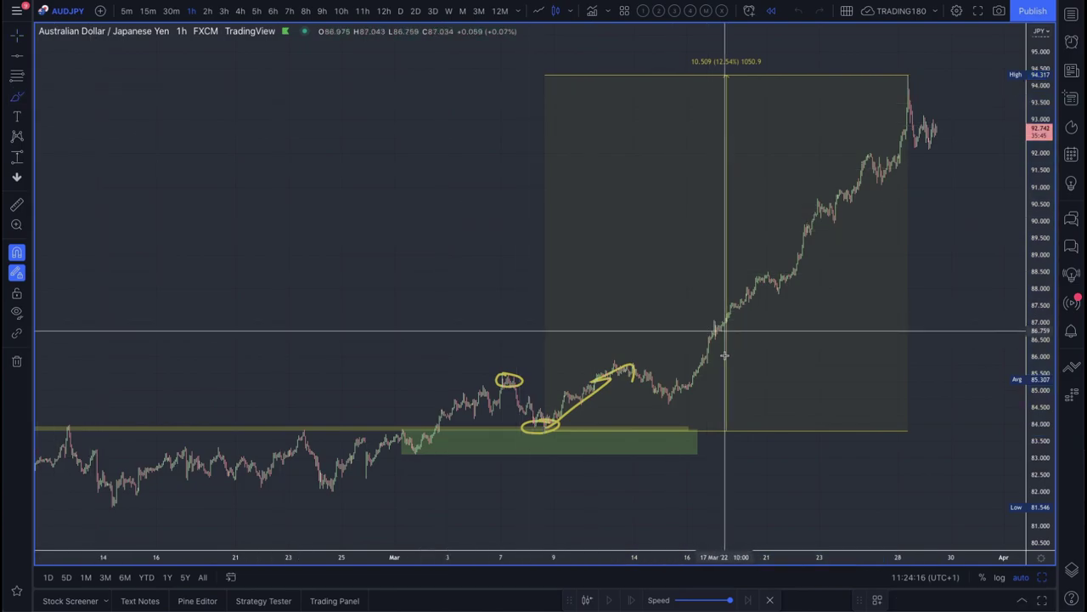
mouse_move(724, 392)
left_mouse_down()
mouse_move(945, 151)
mouse_move(957, 178)
left_mouse_up()
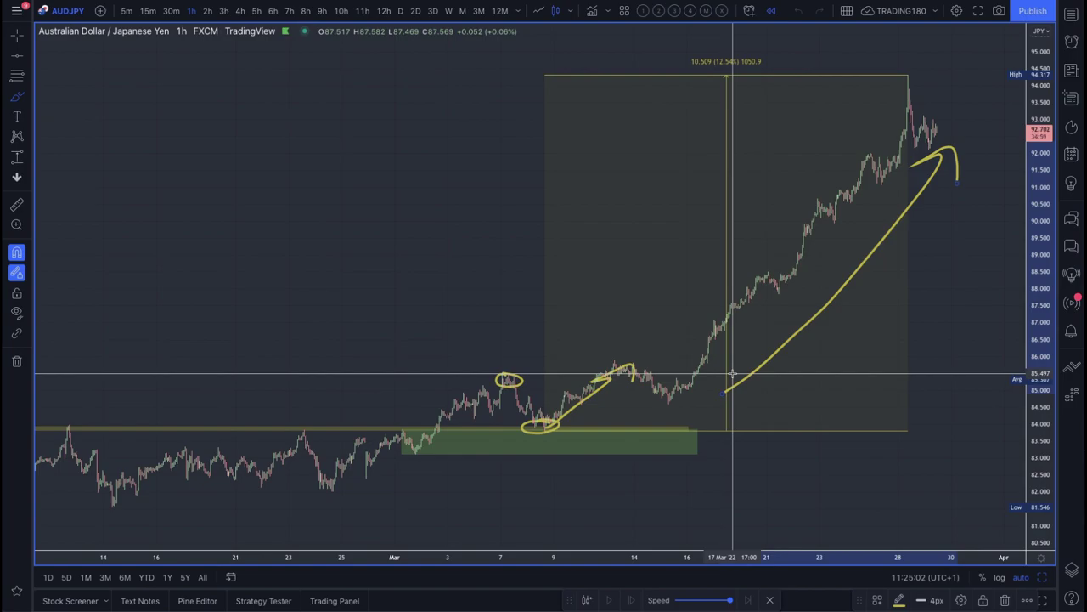
With the Brush, draw a downward arrow out of the green demand zone.
scroll(733, 373, "up", 5)
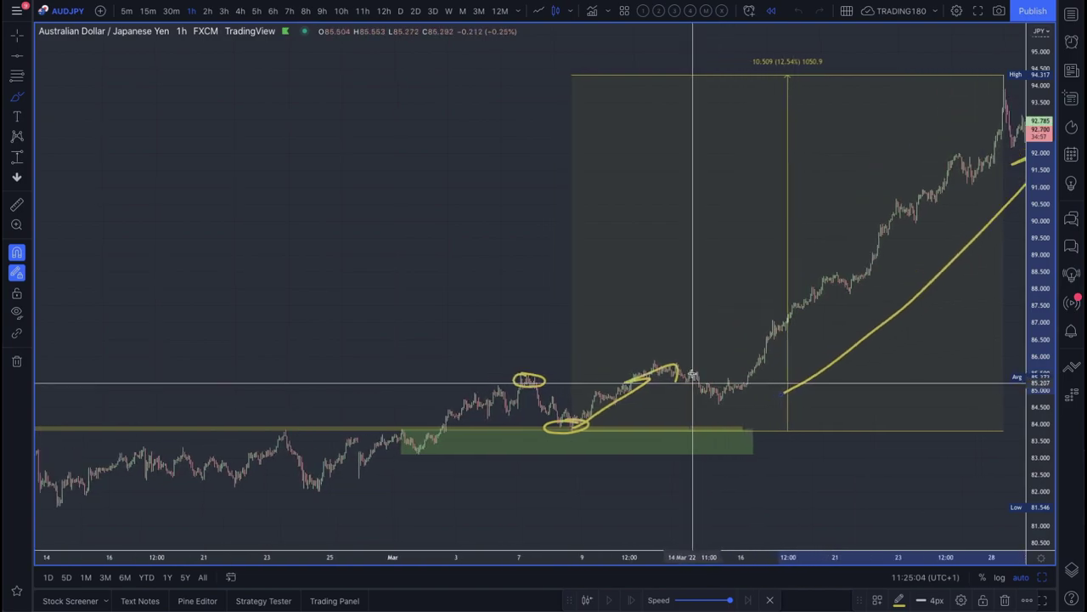
scroll(692, 374, "up", 5)
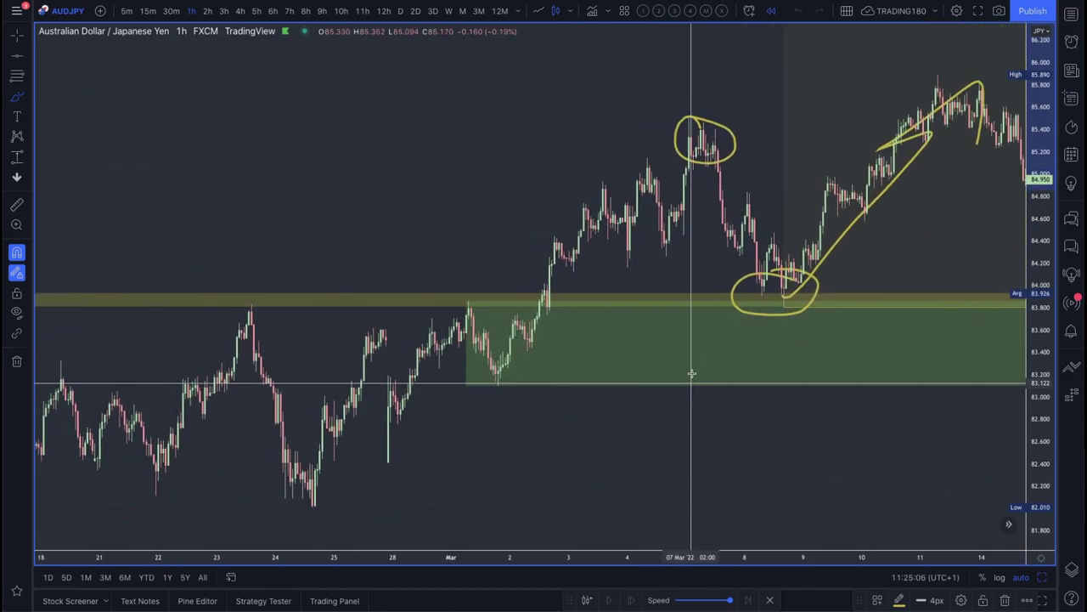
scroll(756, 391, "down", 5)
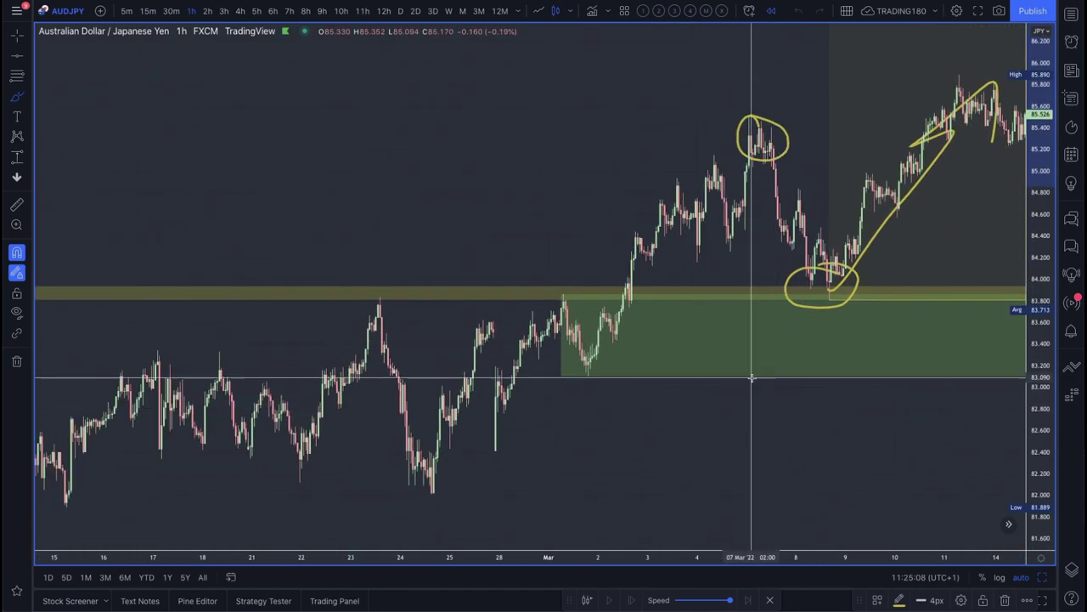
scroll(754, 374, "down", 1)
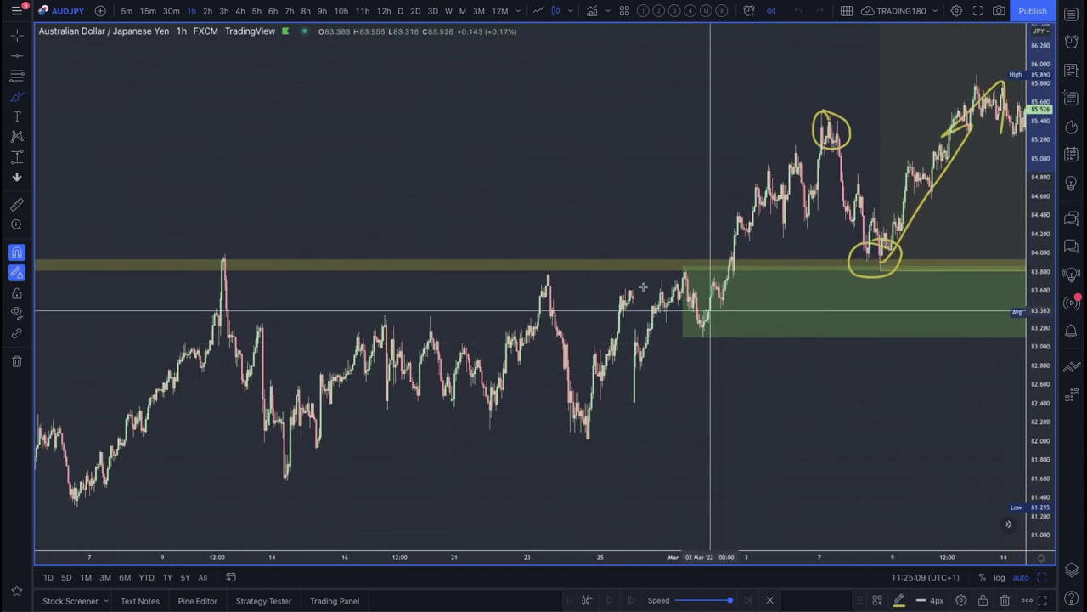
left_click(13, 97)
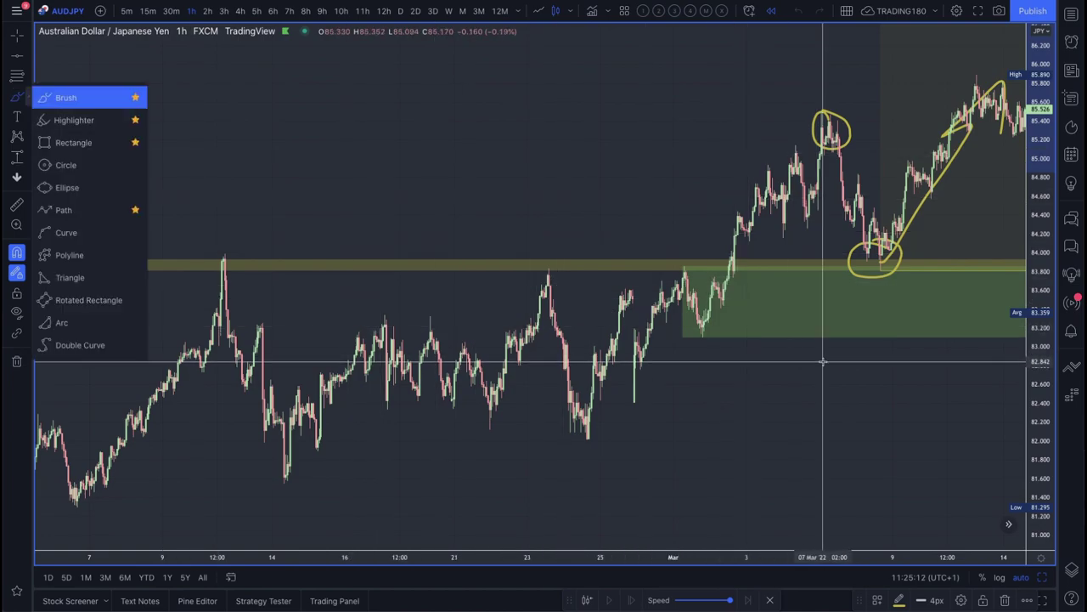
left_click(748, 312)
mouse_move(739, 288)
left_mouse_down()
mouse_move(779, 381)
mouse_move(781, 348)
left_mouse_up()
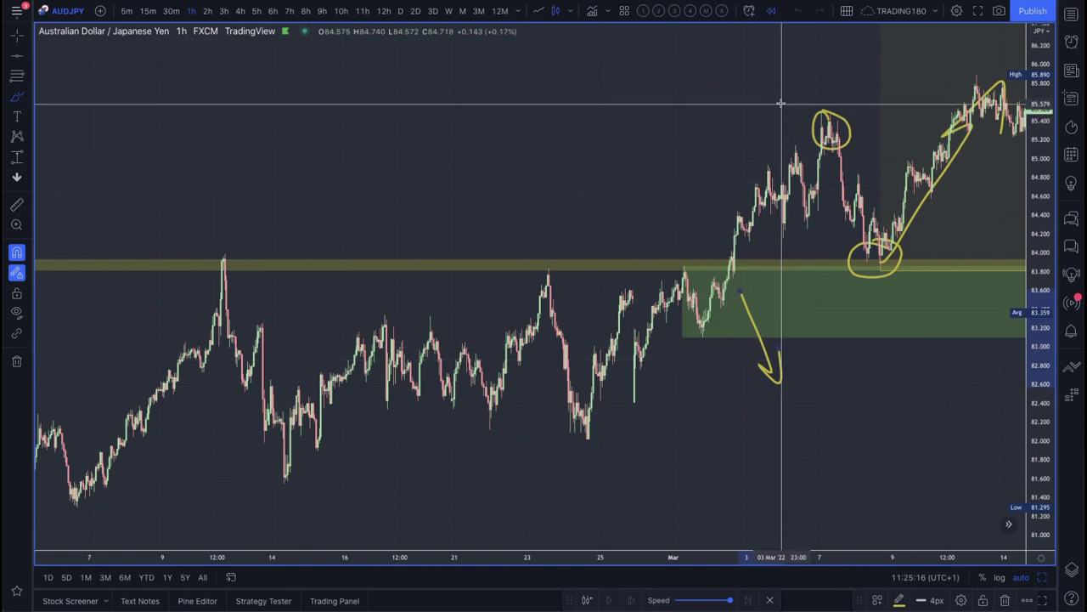
Write C above the circled high and R beside the circled low, and hook the arrow's start.
mouse_move(780, 81)
left_mouse_down()
mouse_move(780, 111)
mouse_move(807, 41)
mouse_move(804, 70)
left_mouse_up()
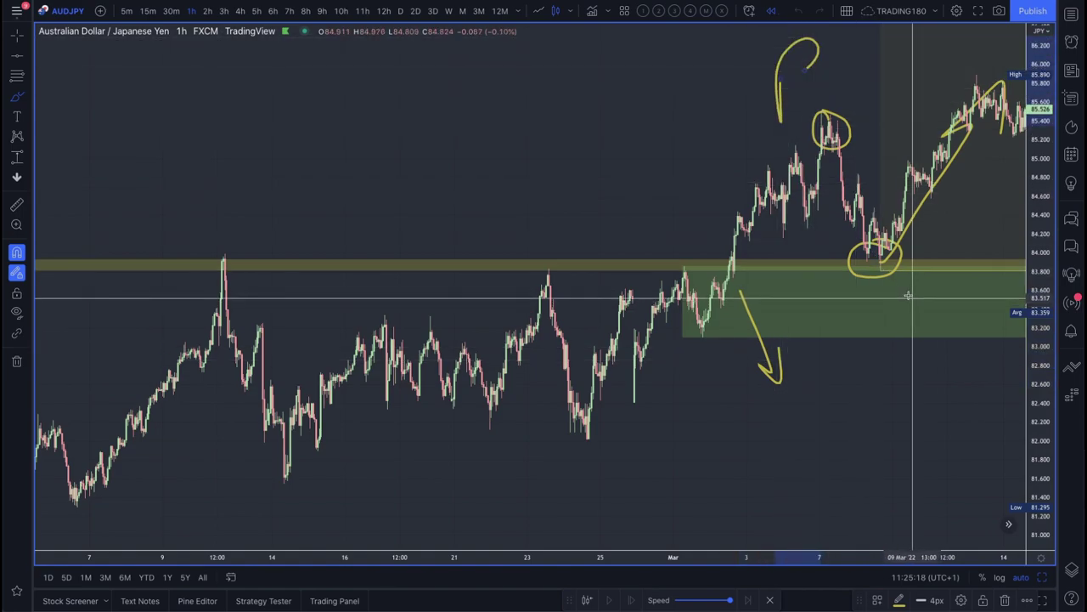
mouse_move(899, 285)
left_mouse_down()
mouse_move(899, 307)
mouse_move(901, 263)
mouse_move(941, 315)
left_mouse_up()
left_click_drag(780, 283, 747, 296)
left_click_drag(747, 296, 768, 312)
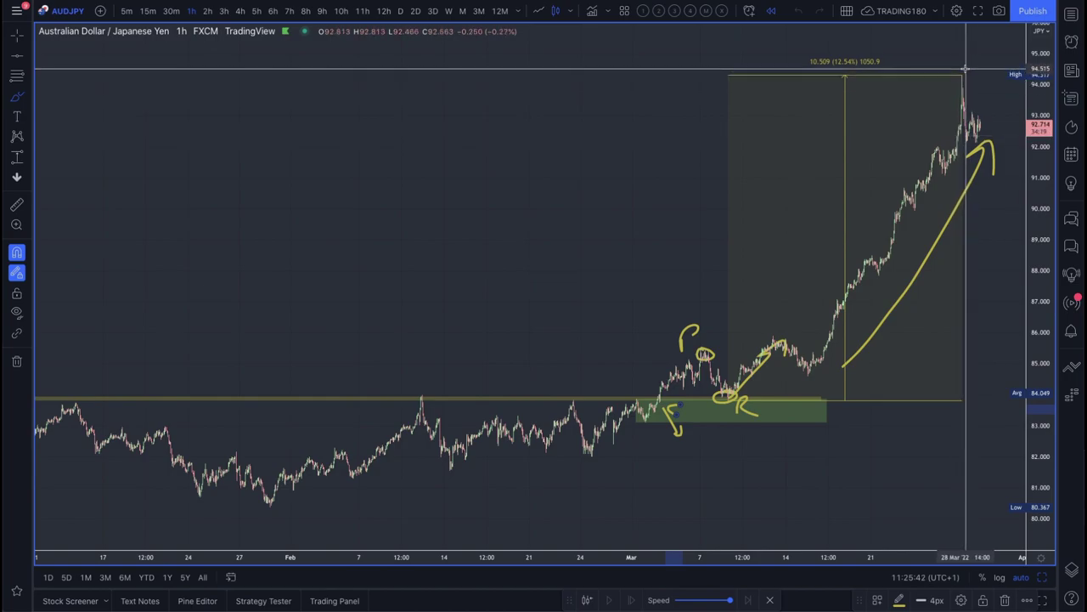
Ring the 94.3 high at the top of the rally with a yellow brush circle.
mouse_move(965, 66)
left_mouse_down()
mouse_move(964, 88)
mouse_move(958, 61)
left_mouse_up()
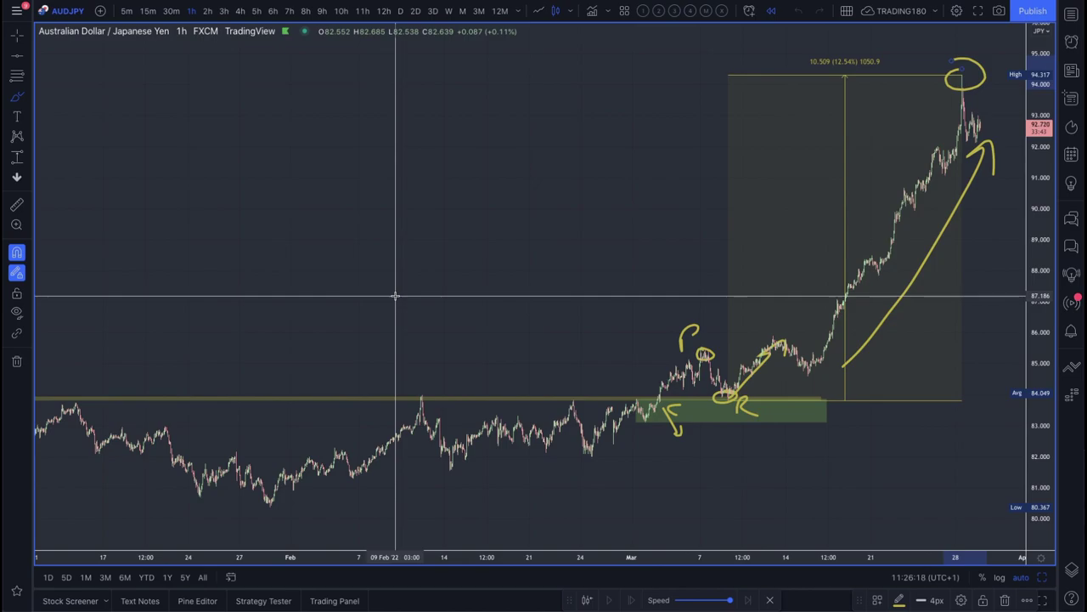
scroll(634, 274, "up", 3)
scroll(634, 274, "up", 4)
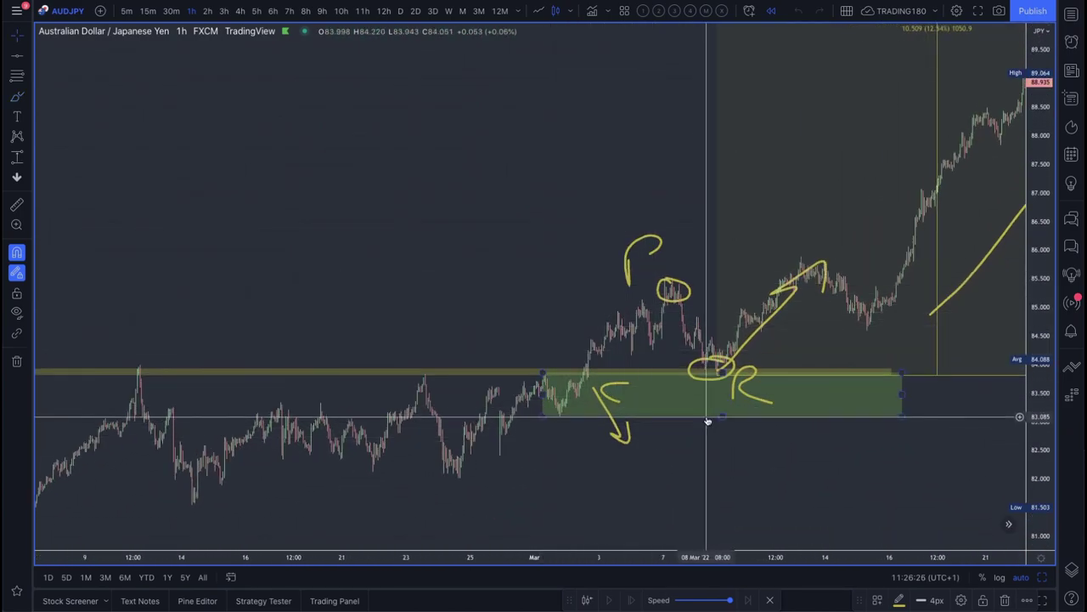
left_click(648, 375)
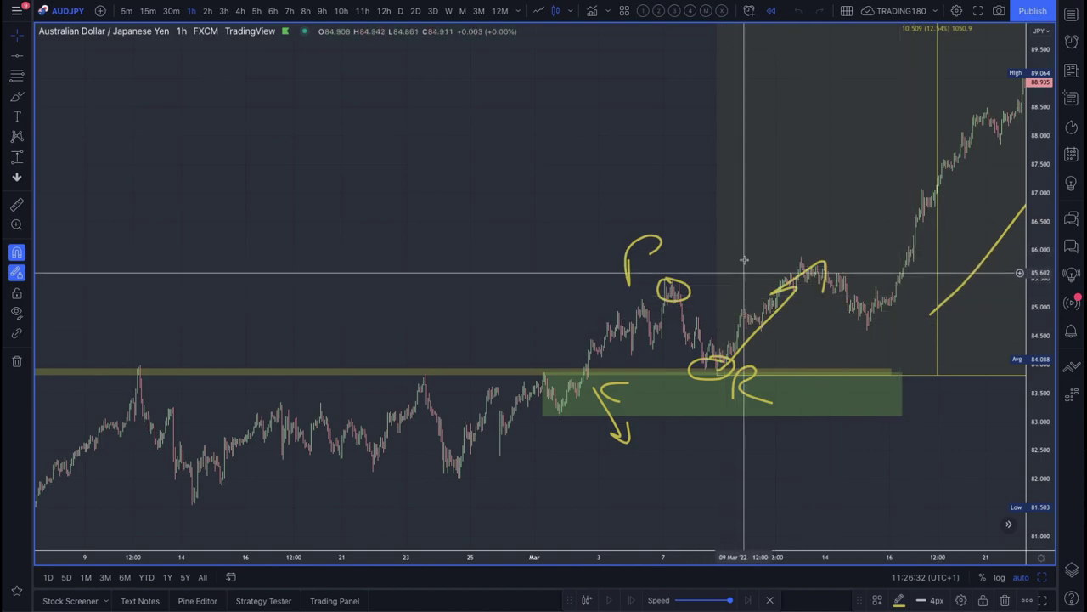
scroll(745, 310, "down", 3)
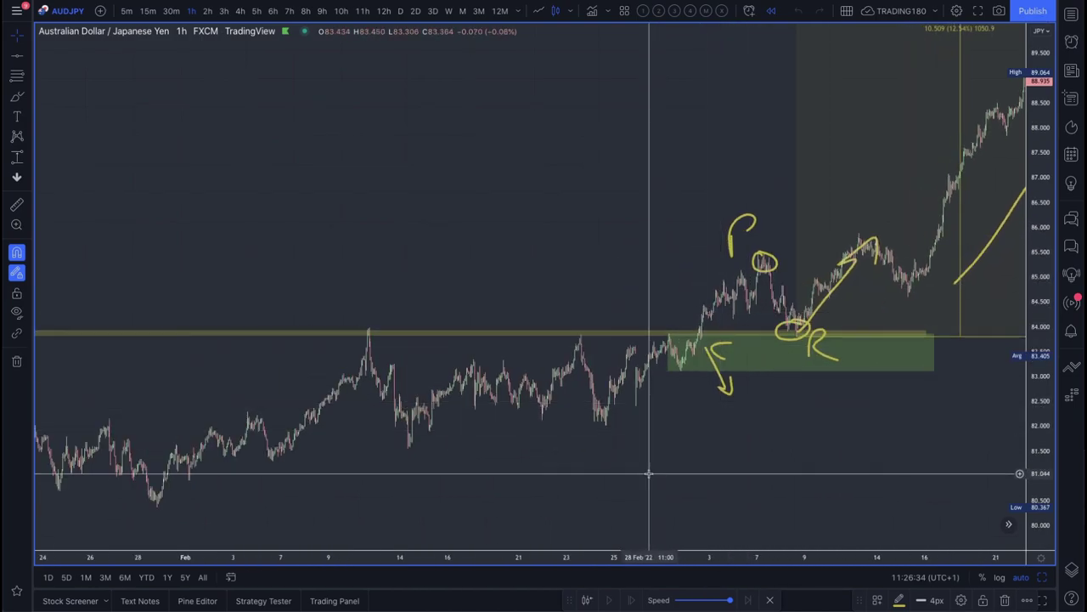